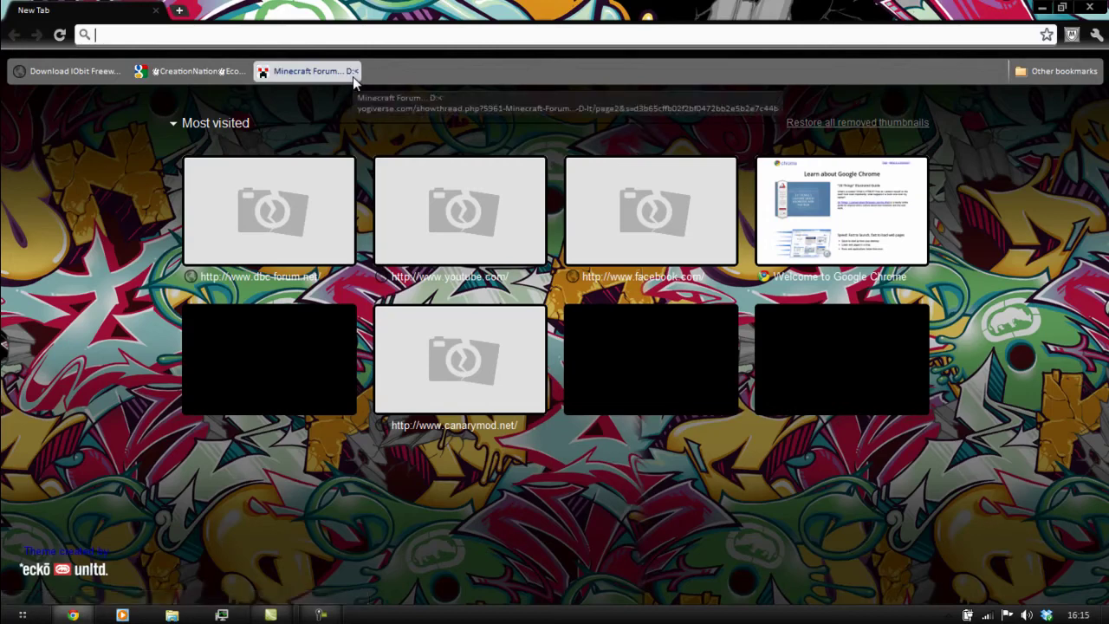
Step: Search Google for 'Virtual dub', browse the virtualdub.org home page, then close Chrome
type("Virtual dub")
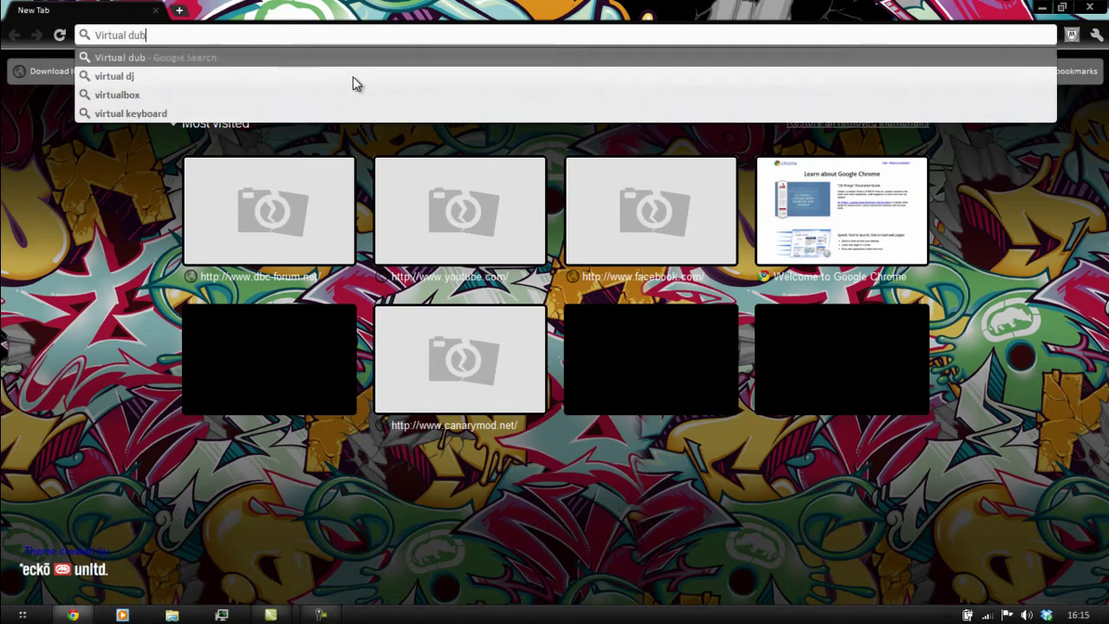
key("Return")
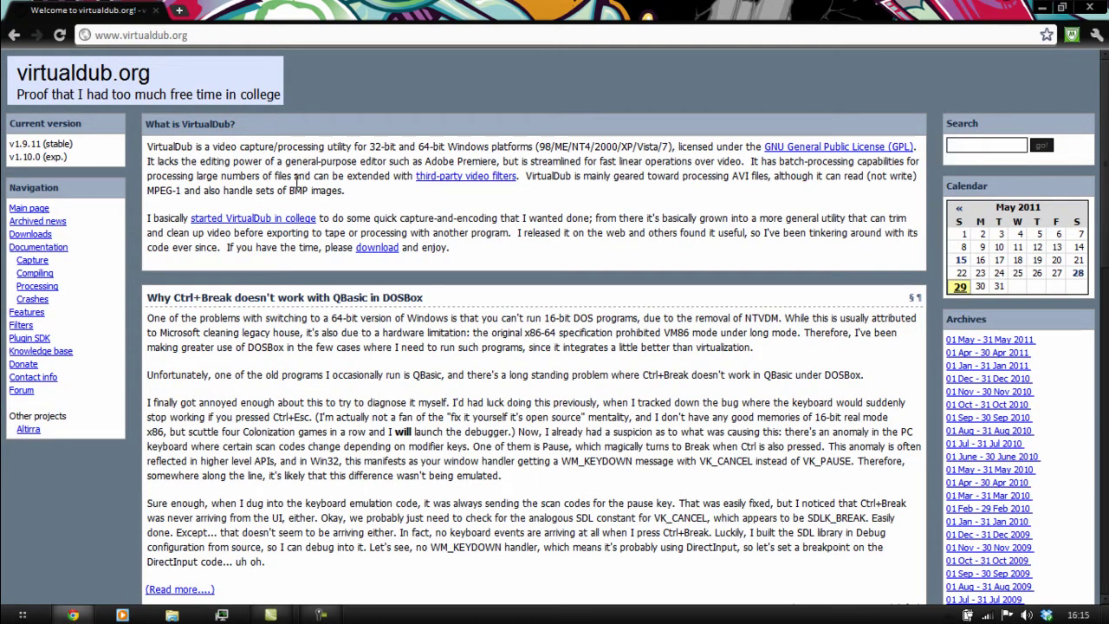
scroll(296, 182, "down", 2)
scroll(296, 182, "up", 2)
scroll(296, 180, "down", 1)
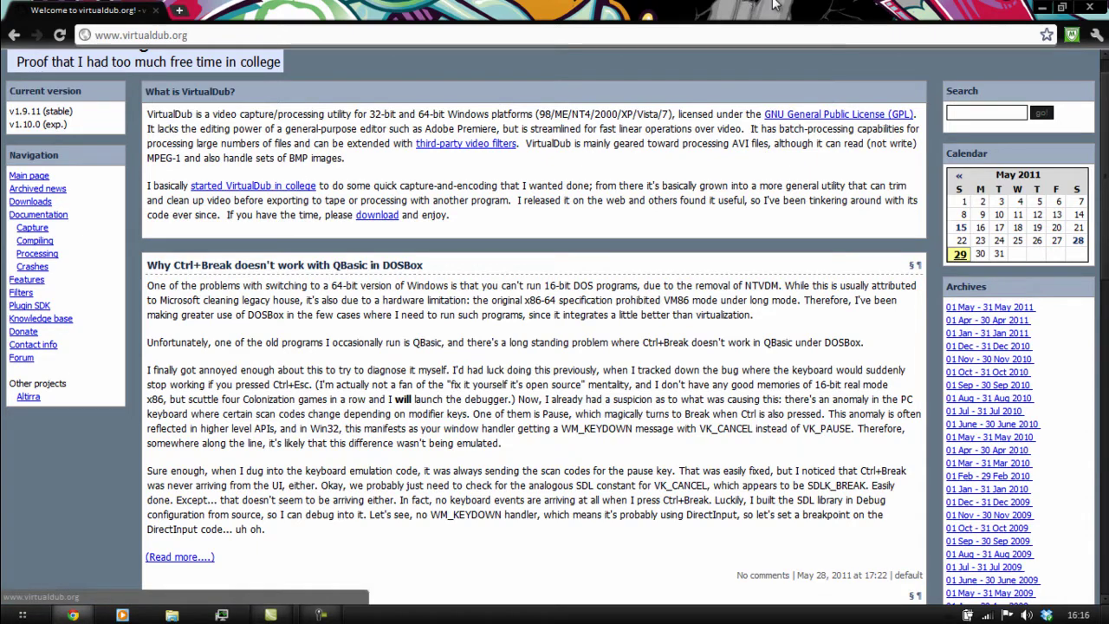
left_click(1096, 10)
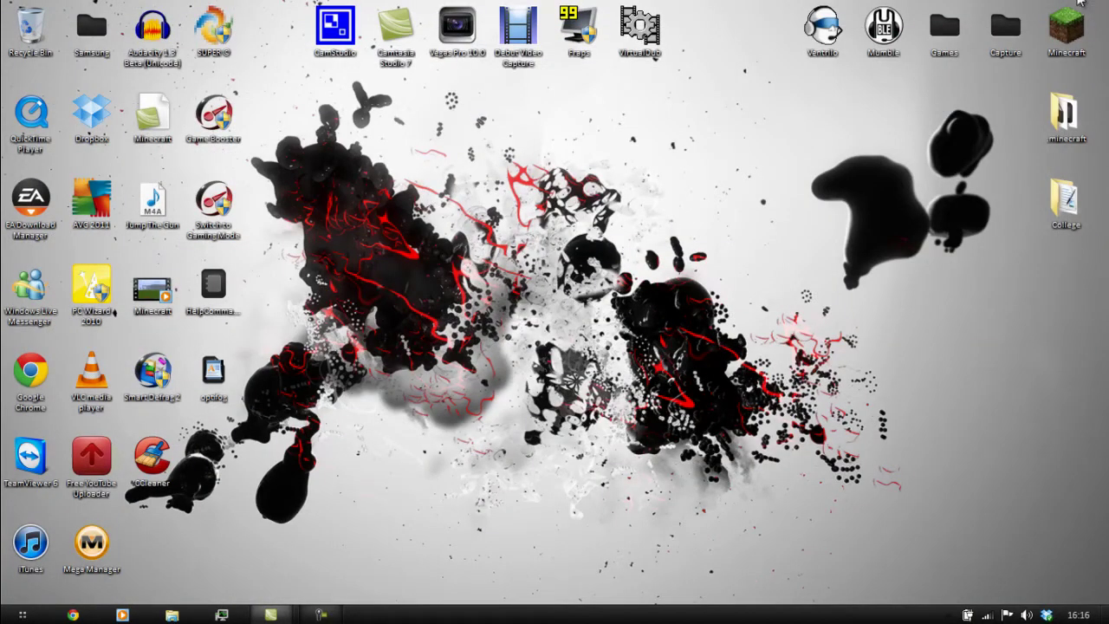
Step: Start VirtualDub 1.9.11 from its desktop icon, restart it, and look over its main menus
double_click(661, 35)
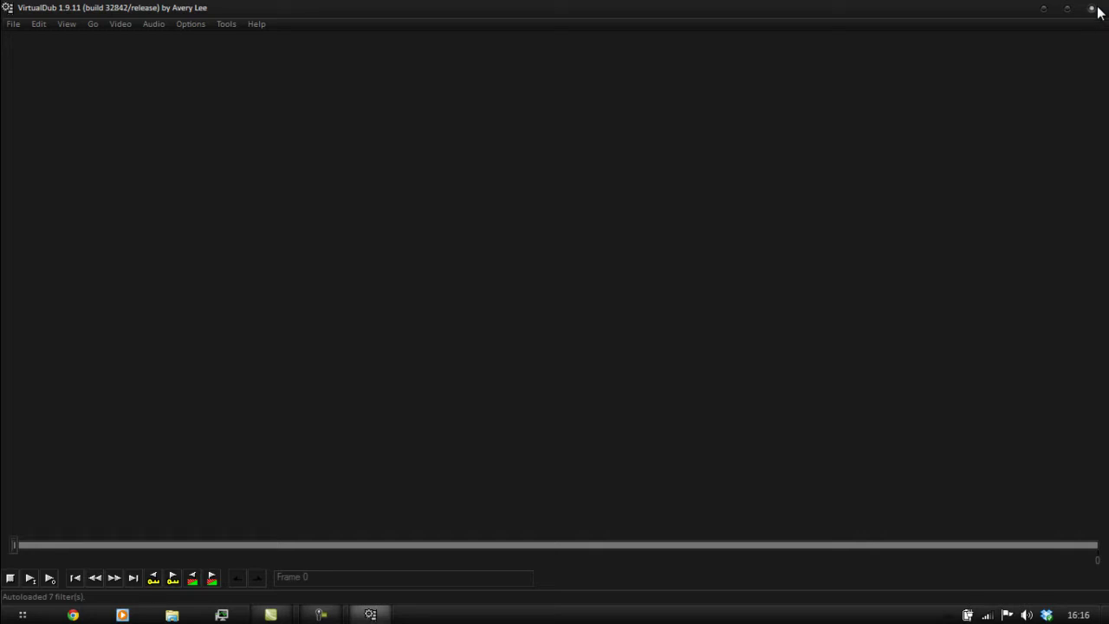
left_click(1095, 9)
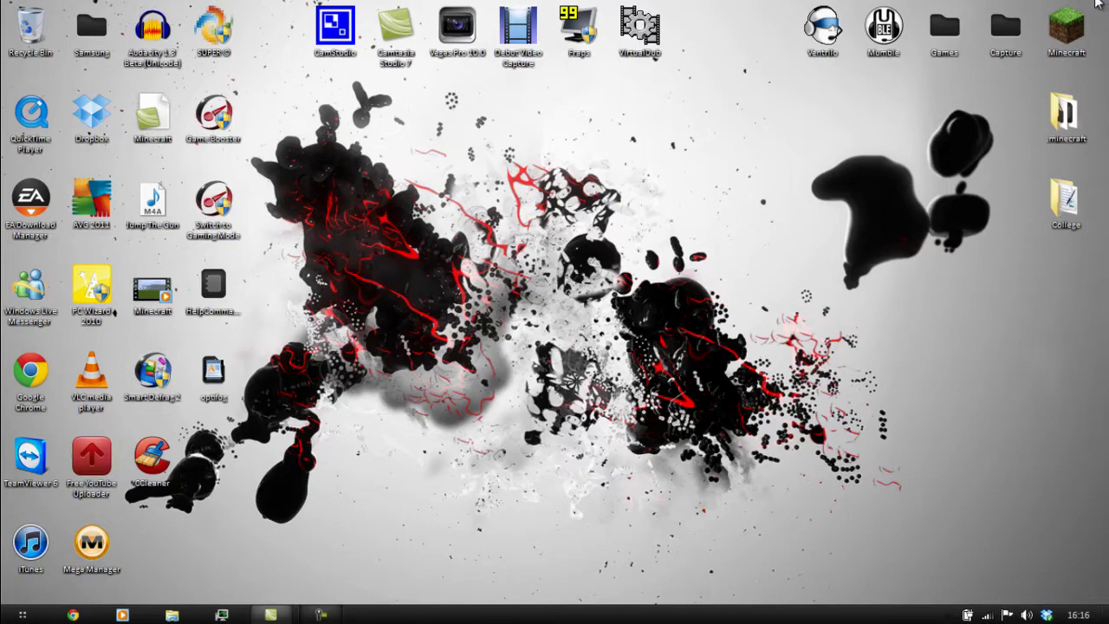
double_click(653, 18)
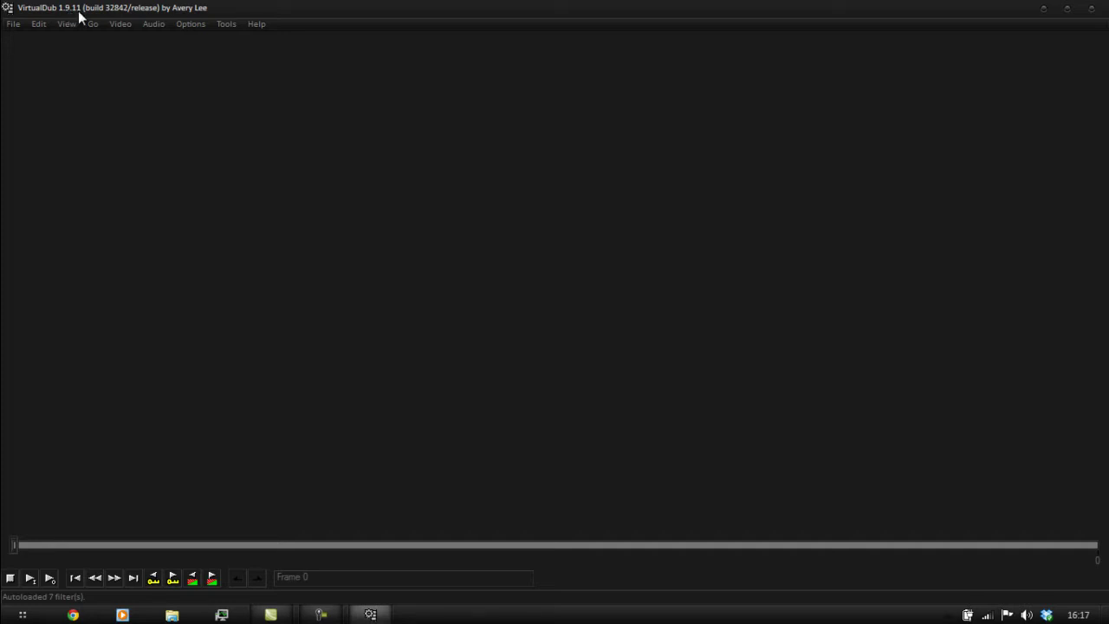
left_click(112, 23)
mouse_move(66, 23)
mouse_move(16, 30)
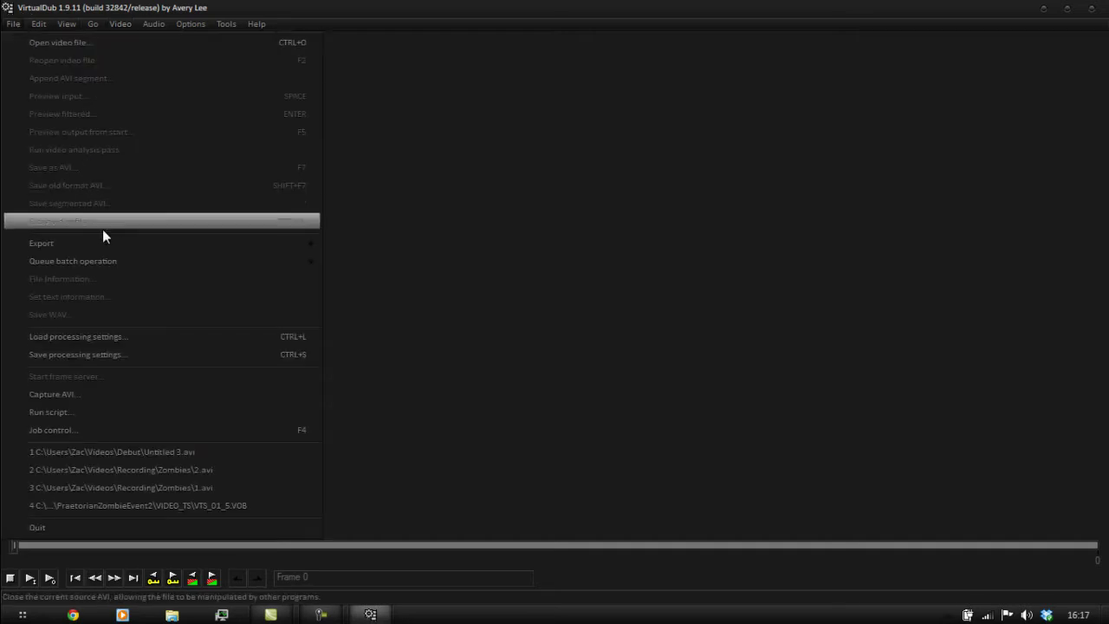
Step: Enter AVI capture mode to preview the USB 2861 Device's live Xbox dashboard feed
left_click(113, 393)
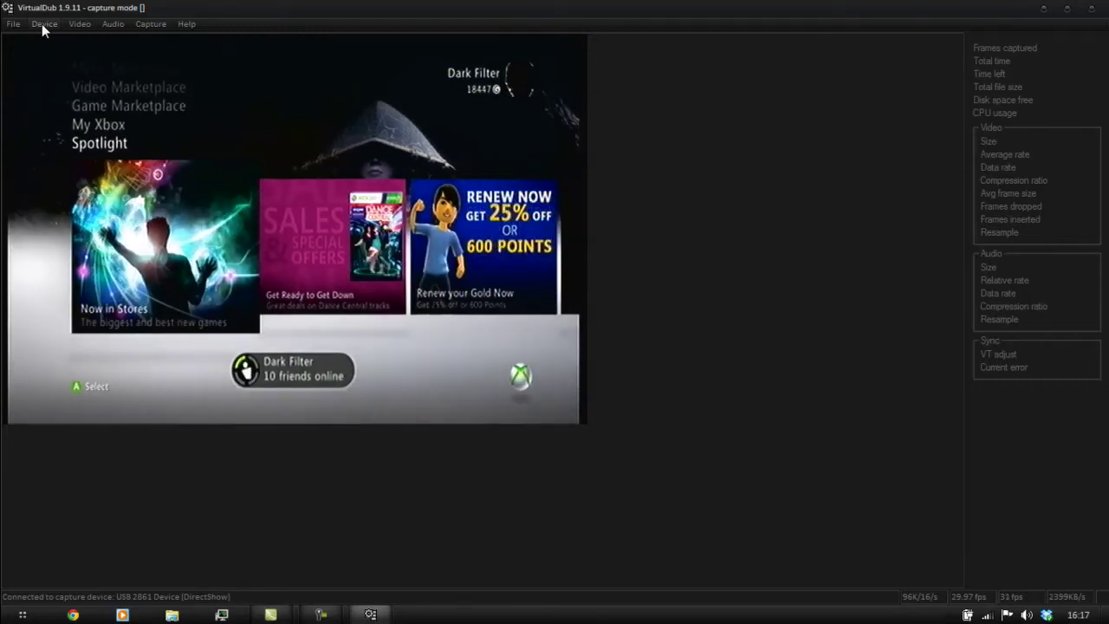
left_click(42, 24)
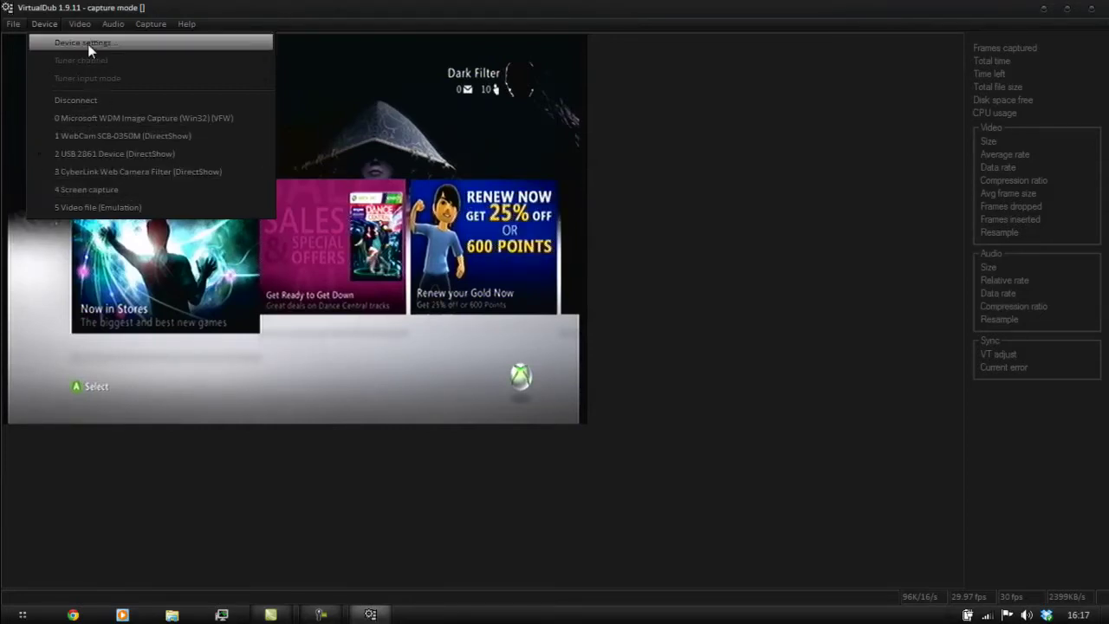
mouse_move(77, 23)
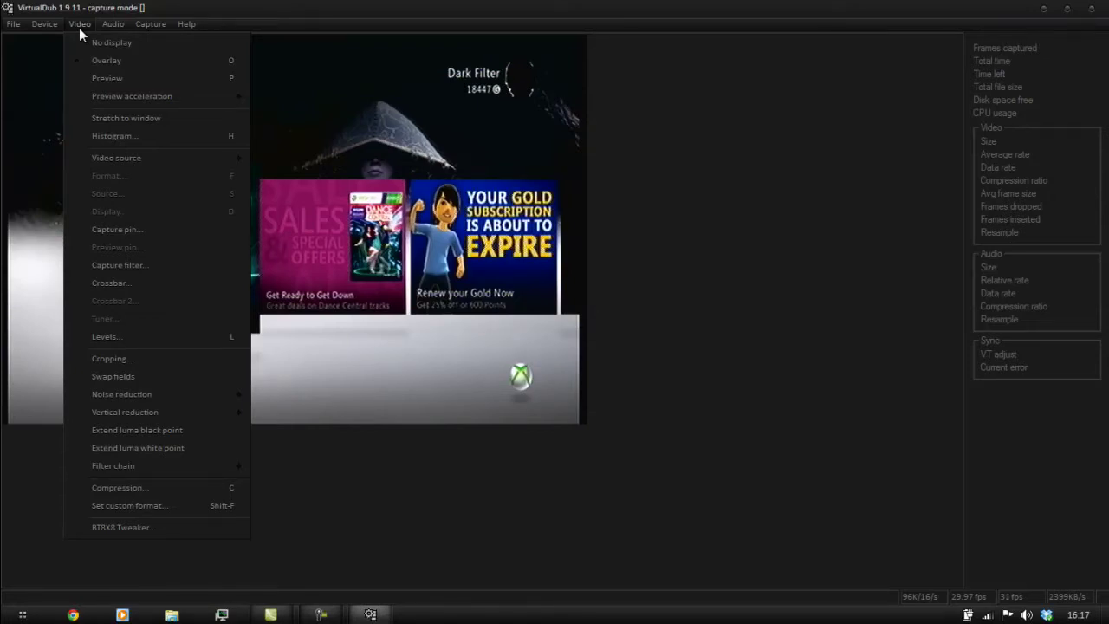
Step: Keep the capture pin format at YUY2, 720 x 480, and apply it
left_click(139, 229)
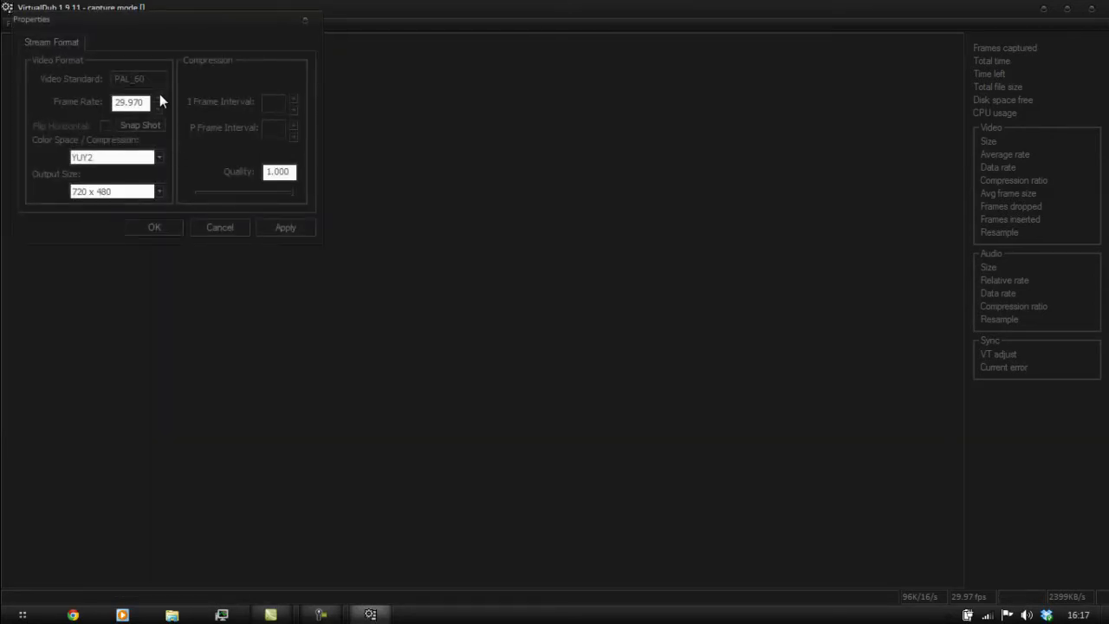
left_click(149, 160)
left_click(149, 160)
left_click(149, 191)
left_click(146, 197)
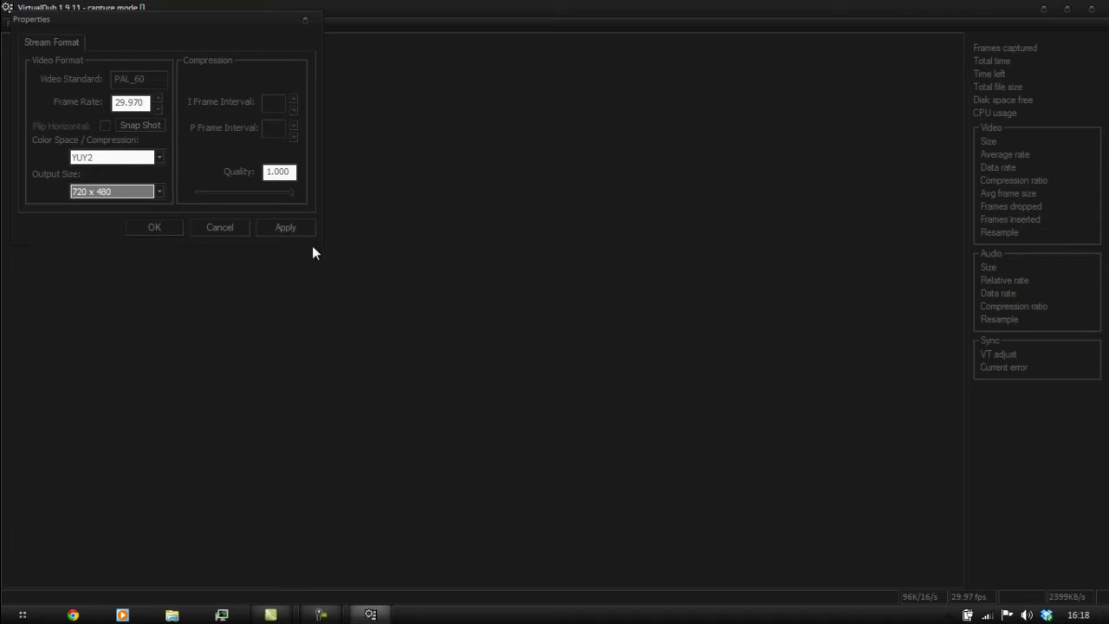
left_click(291, 229)
left_click(158, 231)
Step: Keep the capture filter's video standard at PAL_60, review its other tabs, and confirm
left_click(77, 23)
left_click(139, 266)
double_click(189, 75)
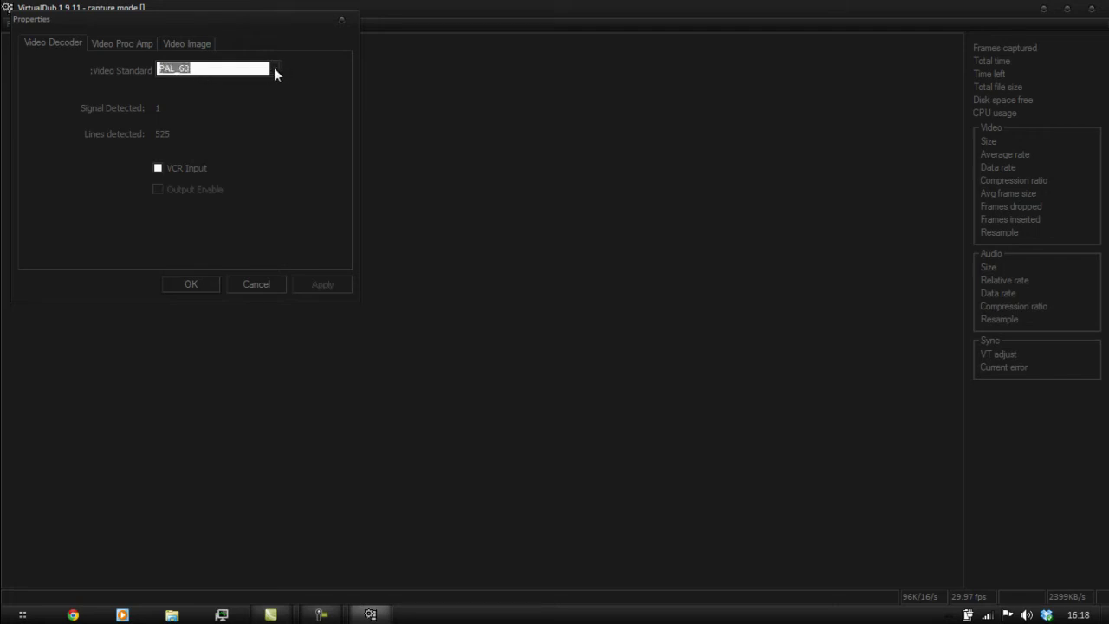
left_click(274, 69)
scroll(273, 99, "up", 3)
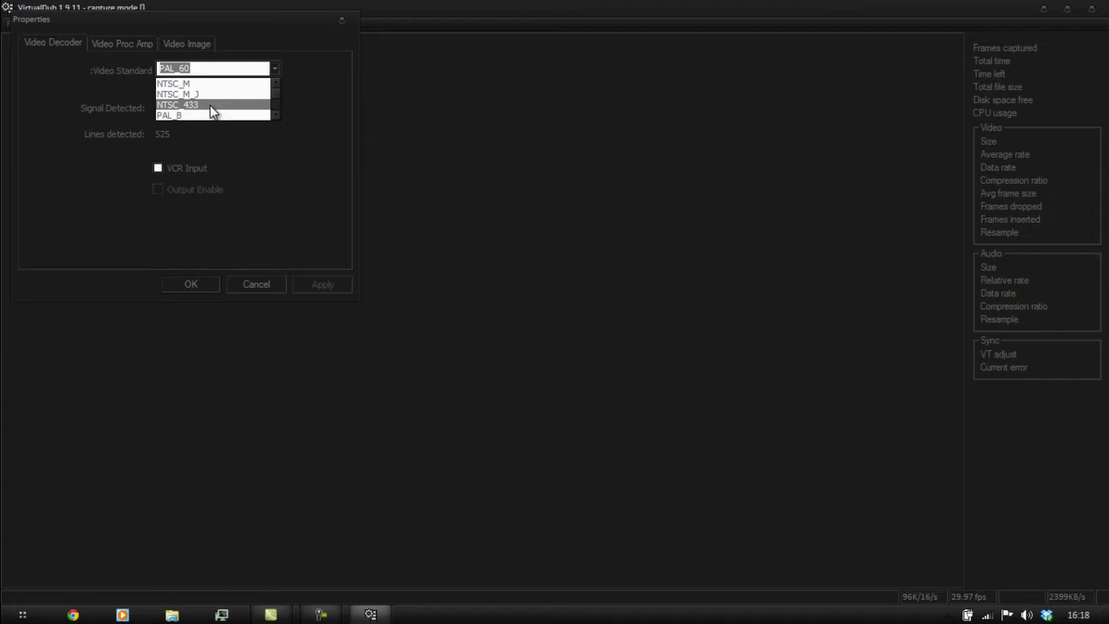
left_click(274, 67)
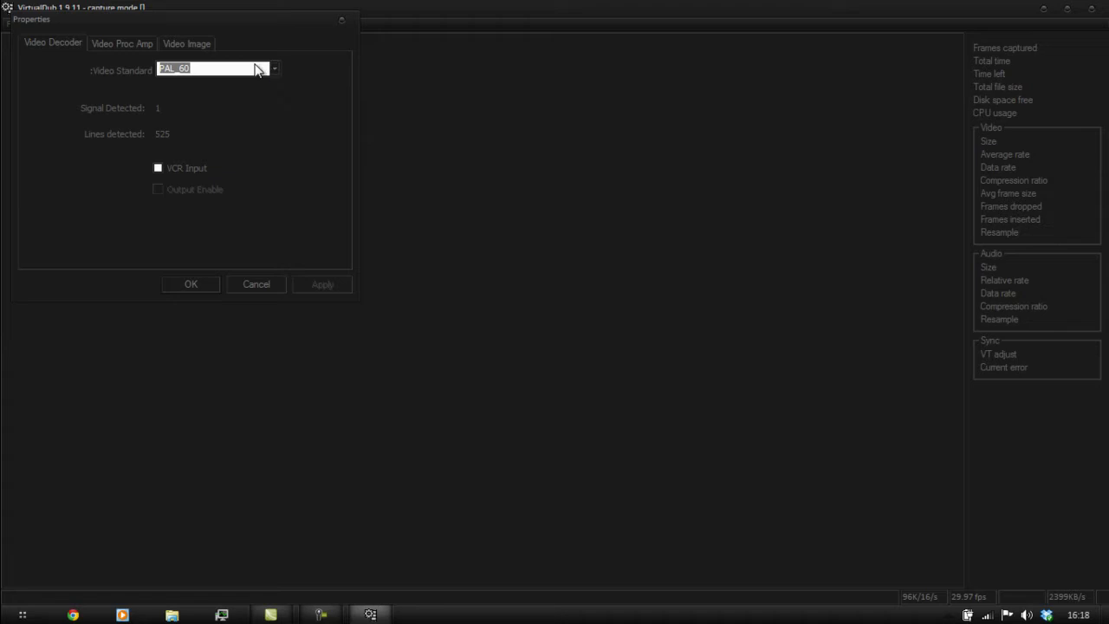
left_click(125, 43)
left_click(191, 42)
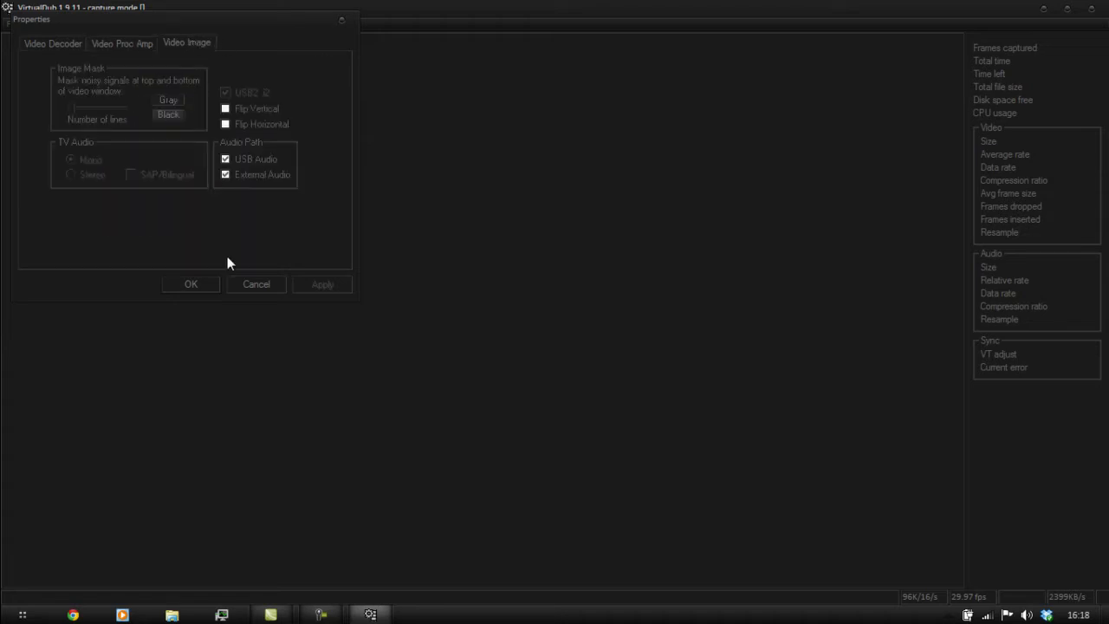
left_click(209, 282)
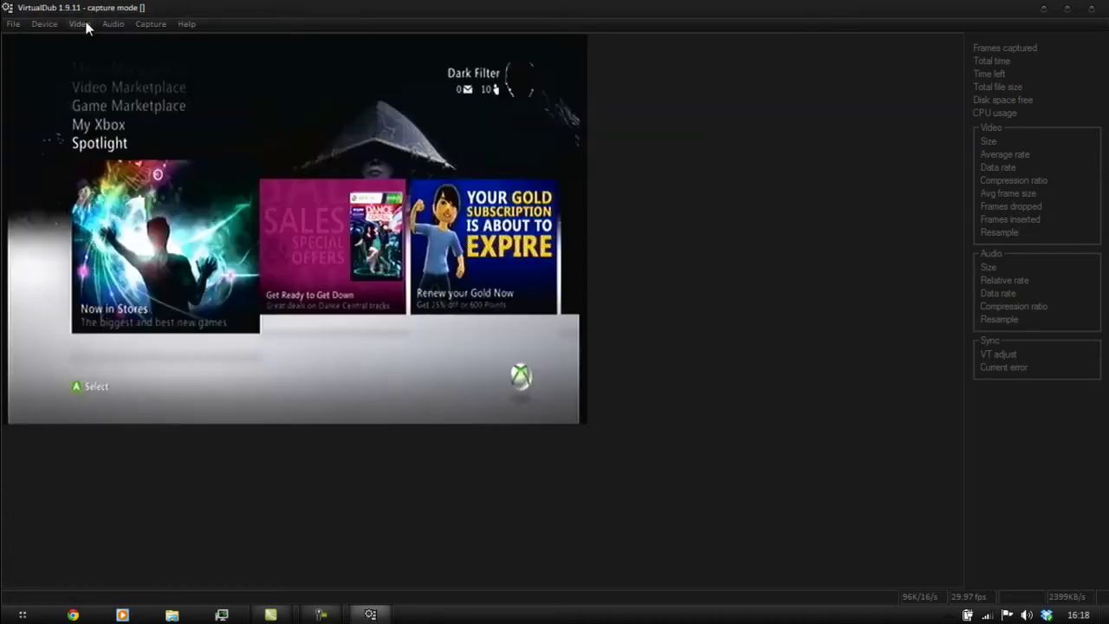
Step: Confirm PCM 96000Hz stereo 16-bit as the Audio raw capture format
left_click(78, 25)
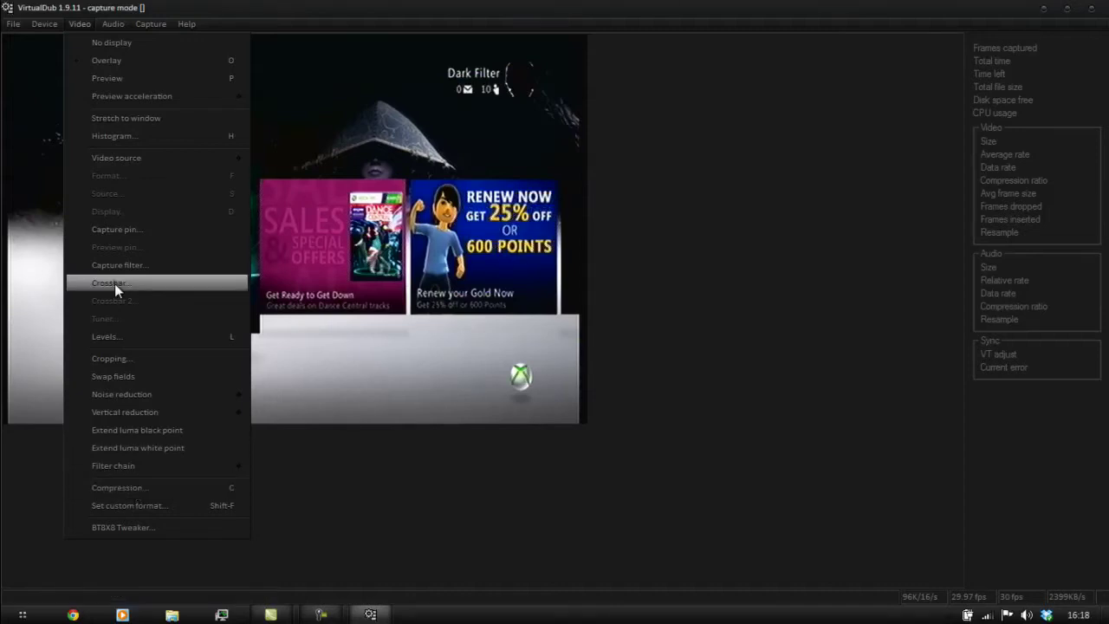
mouse_move(104, 24)
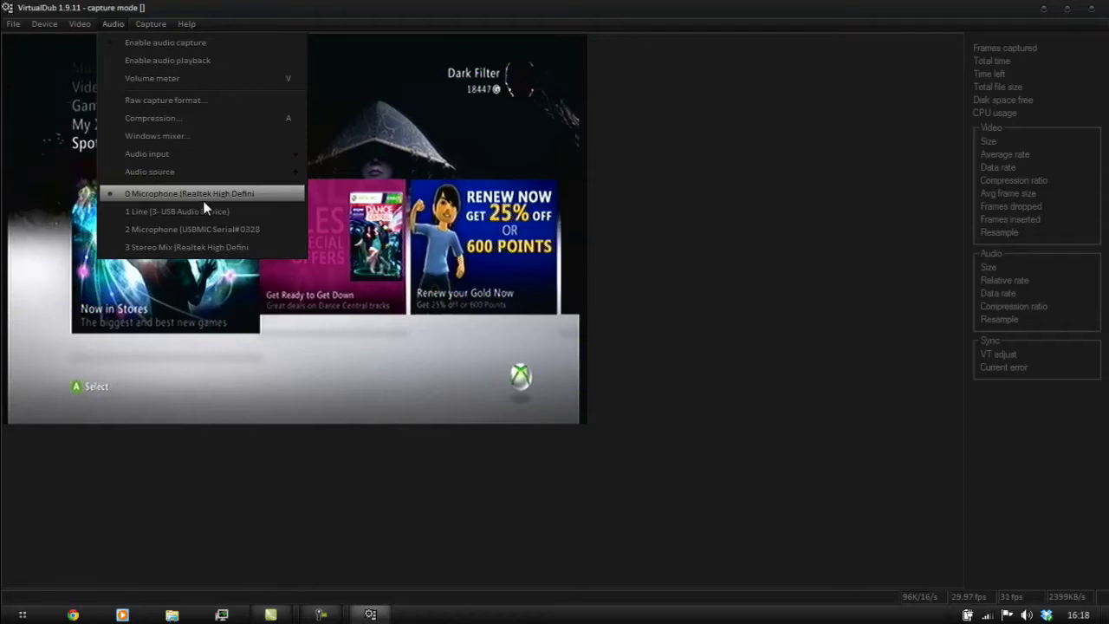
left_click(196, 99)
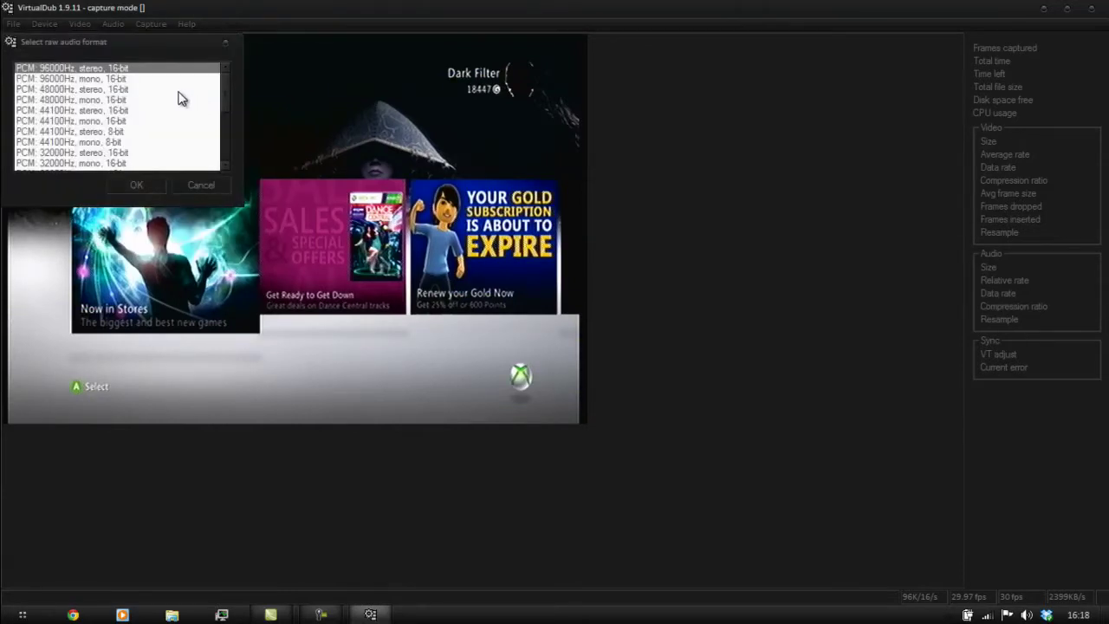
left_click(138, 187)
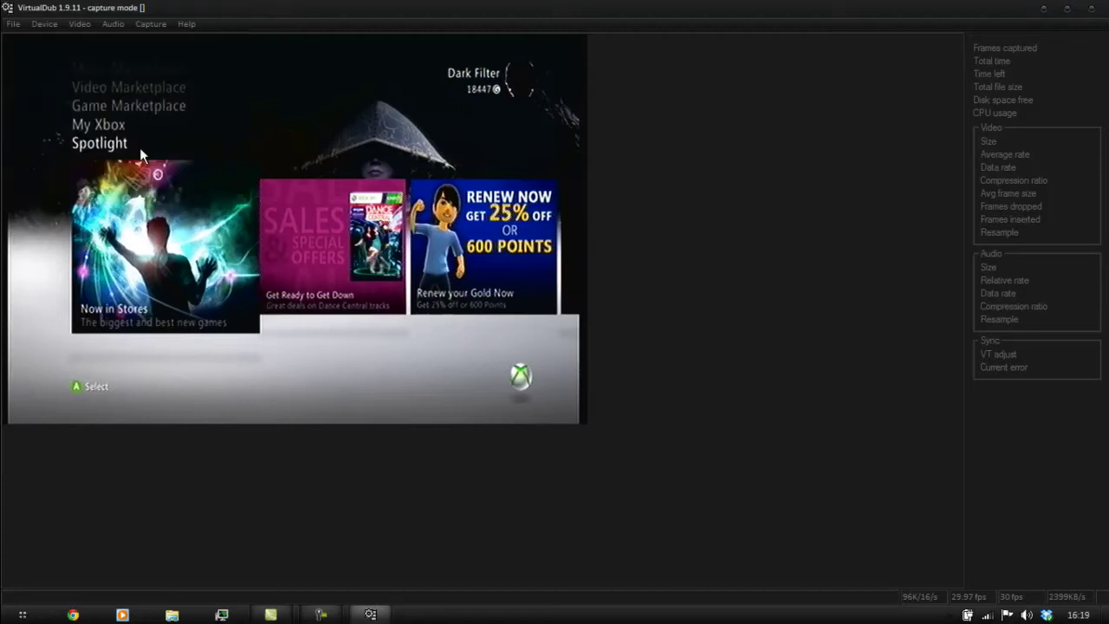
left_click(121, 26)
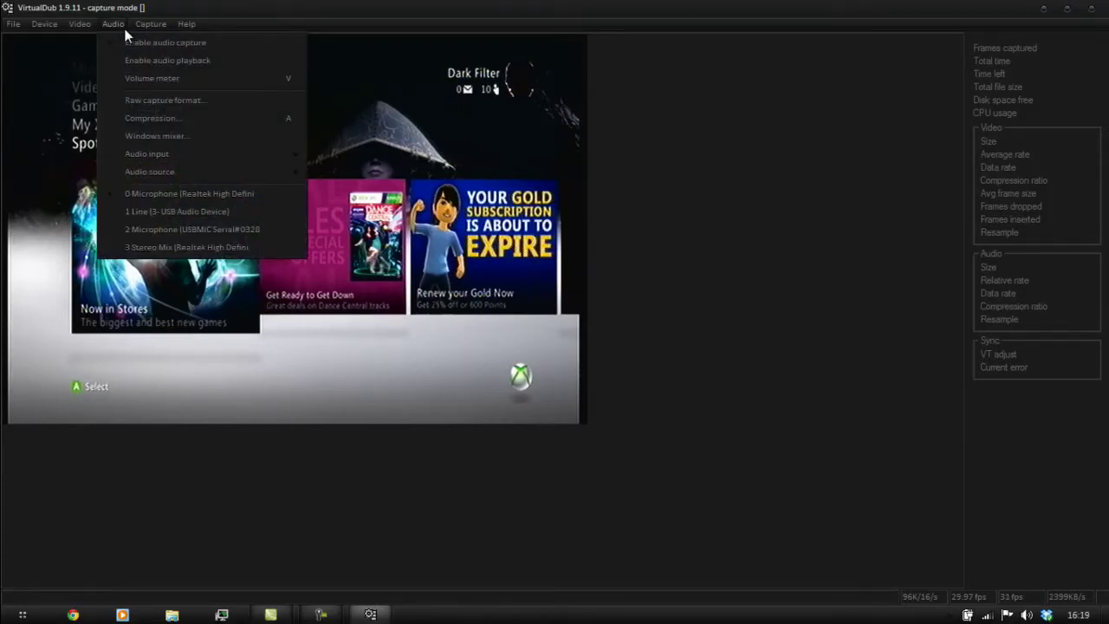
mouse_move(140, 35)
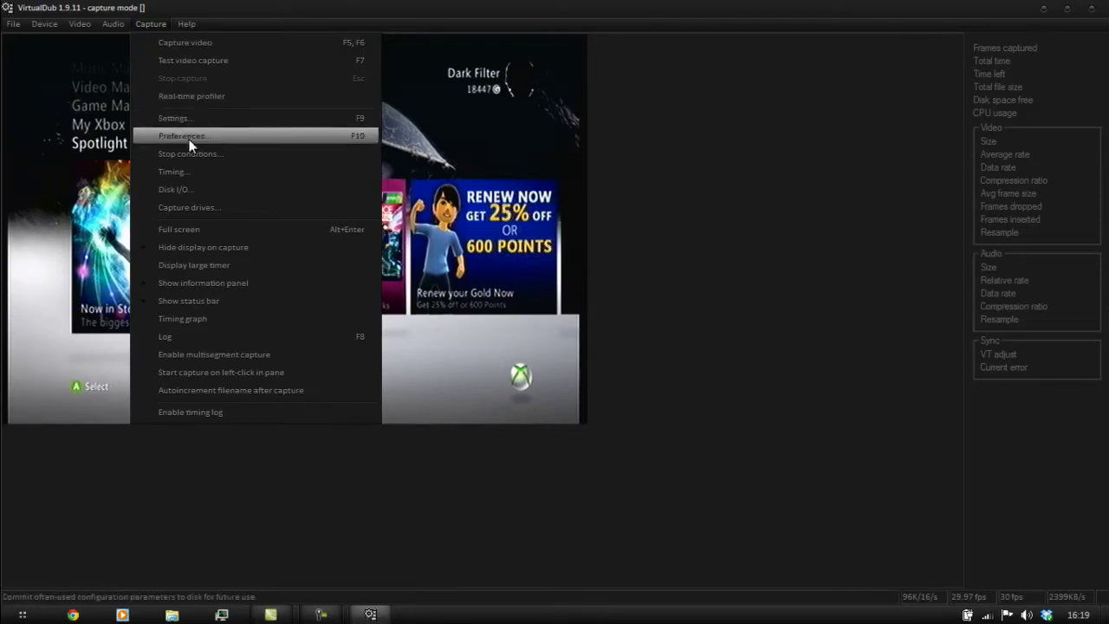
left_click(189, 172)
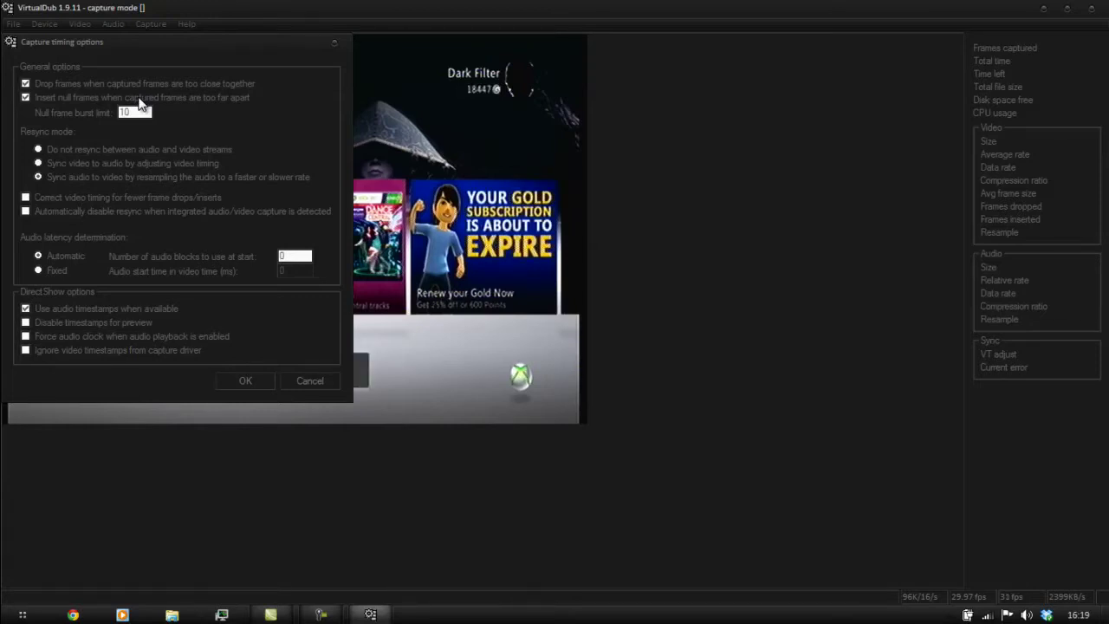
left_click(253, 379)
left_click(79, 25)
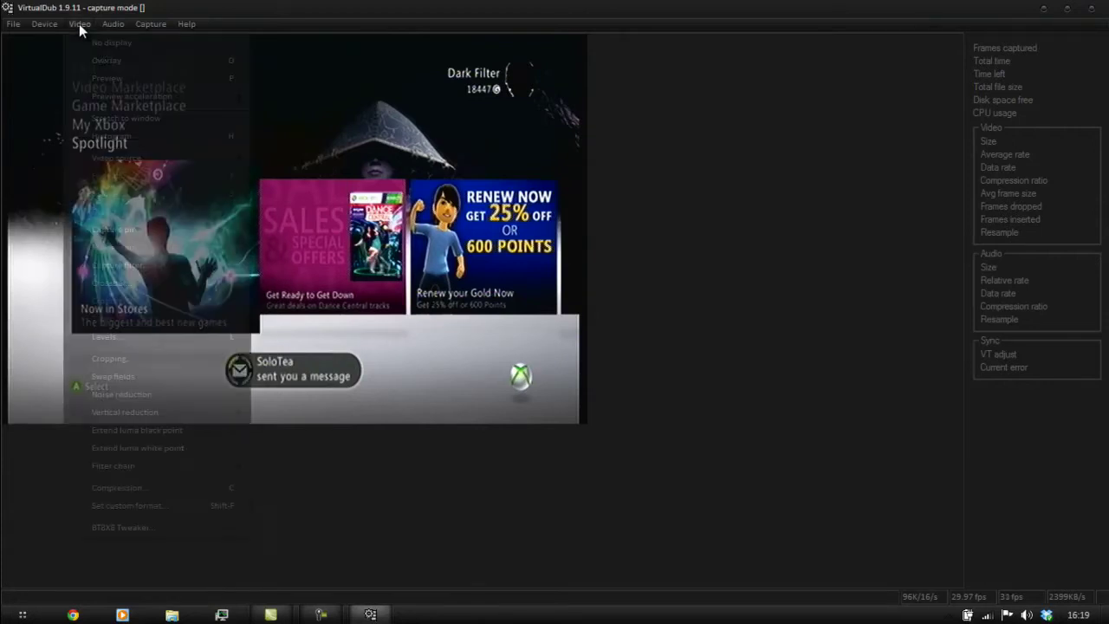
Step: Leave video compression at (No recompression: YUY2) and confirm with OK
left_click(176, 489)
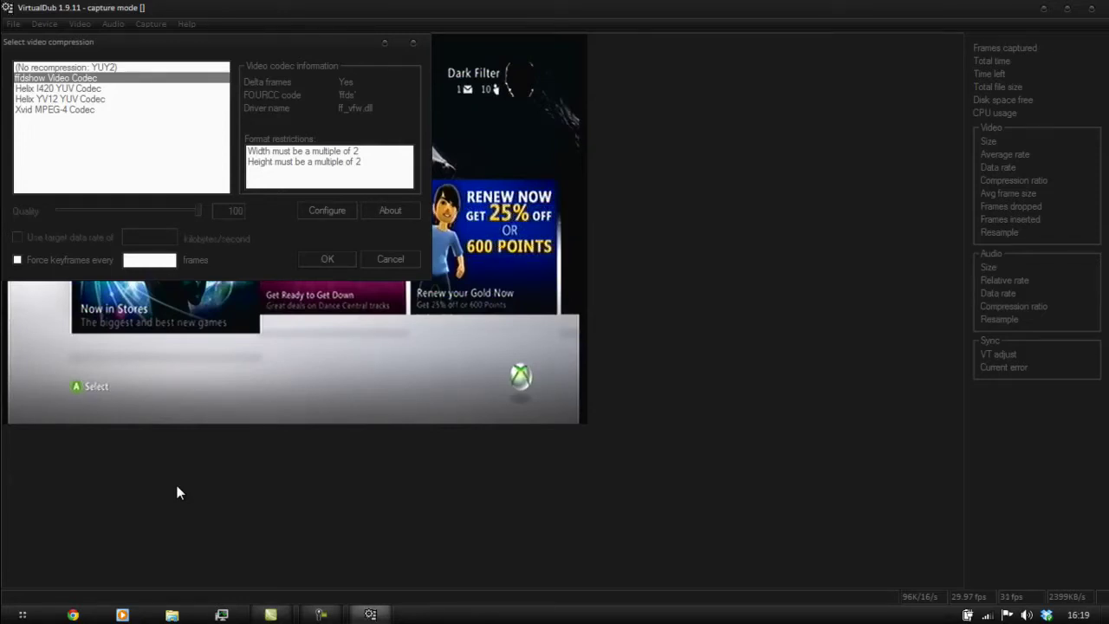
left_click(117, 67)
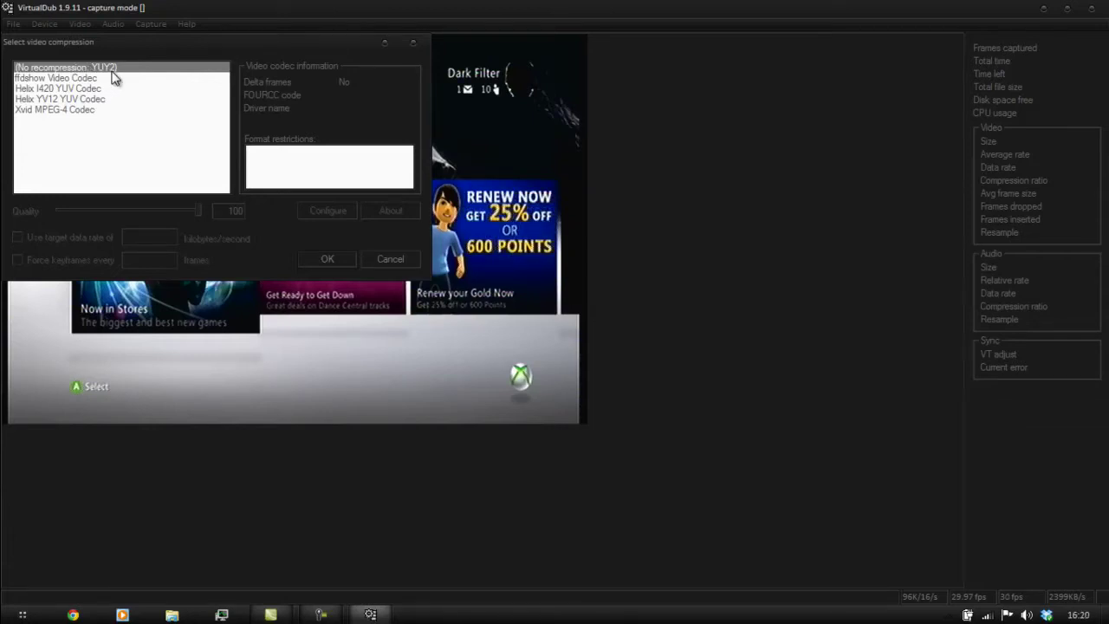
left_click(330, 262)
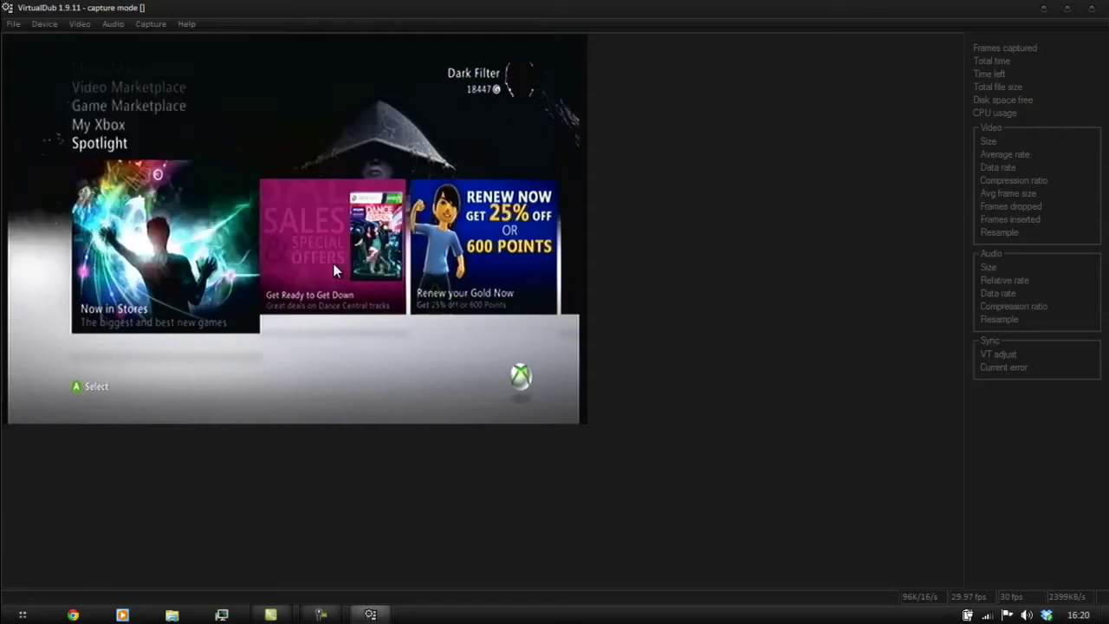
Step: Try starting a video capture and dismiss the missing capture filename error
left_click(147, 22)
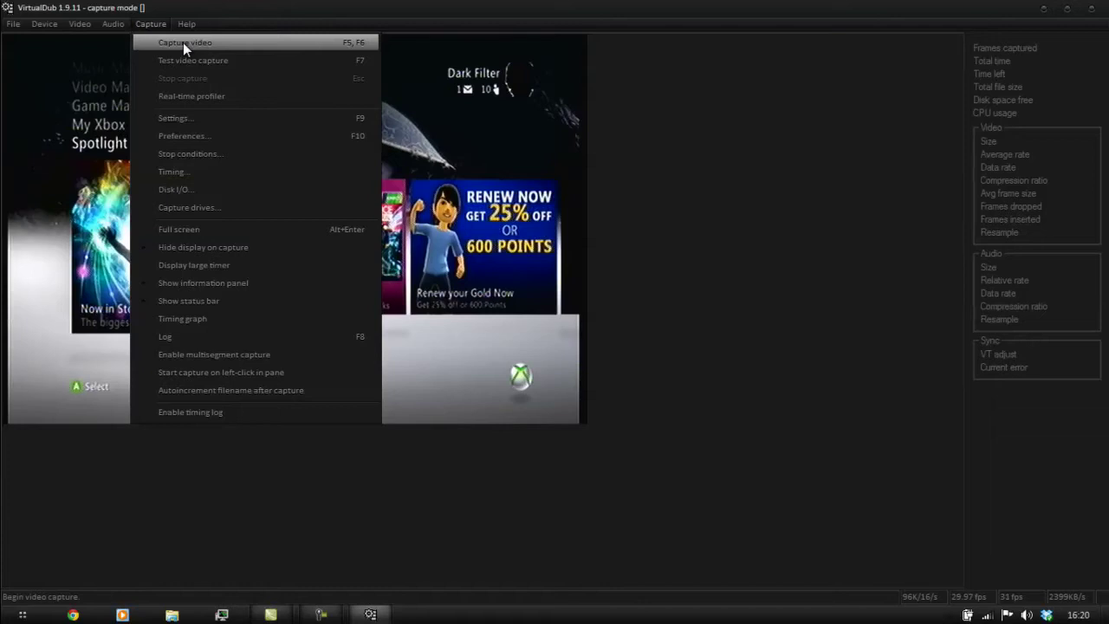
left_click(182, 43)
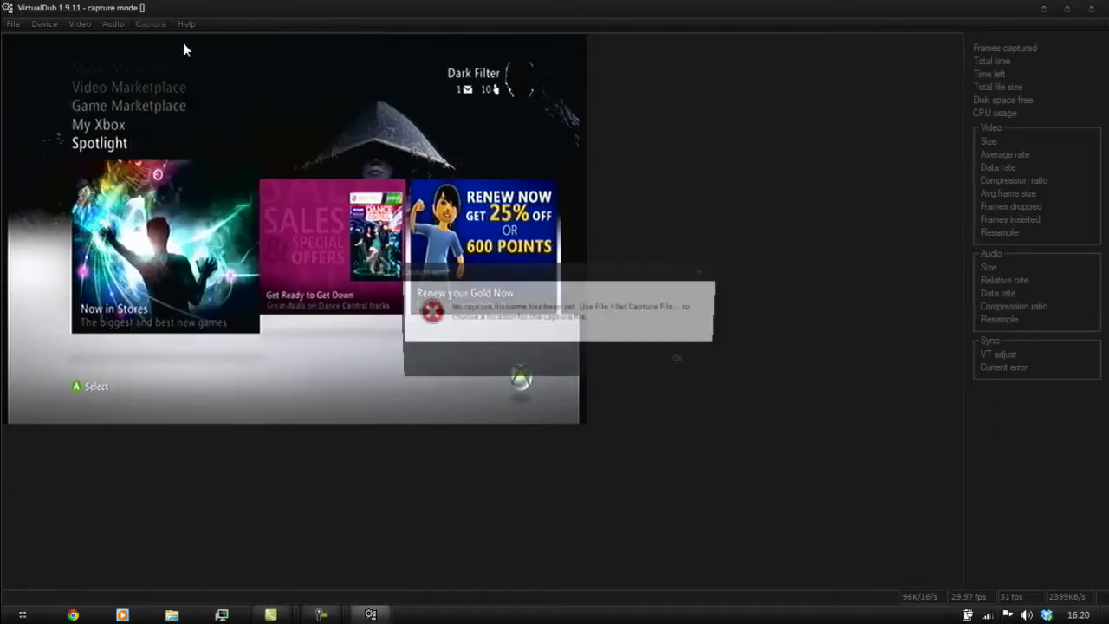
left_click(683, 358)
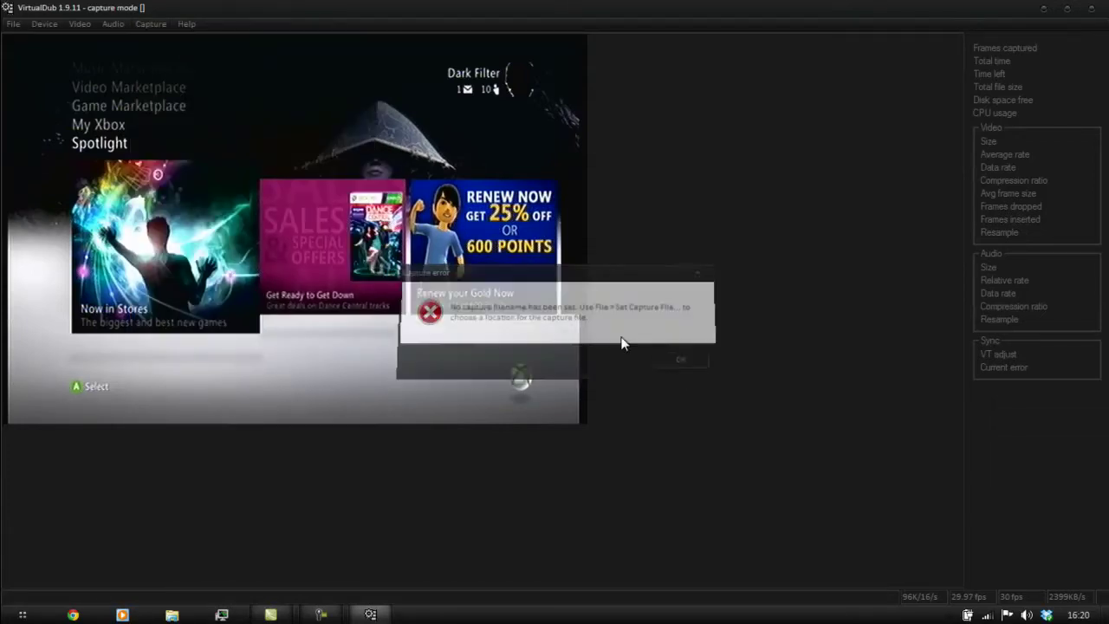
Step: Save the capture file as 'Blah' in the Desktop folder
left_click(13, 24)
left_click(45, 42)
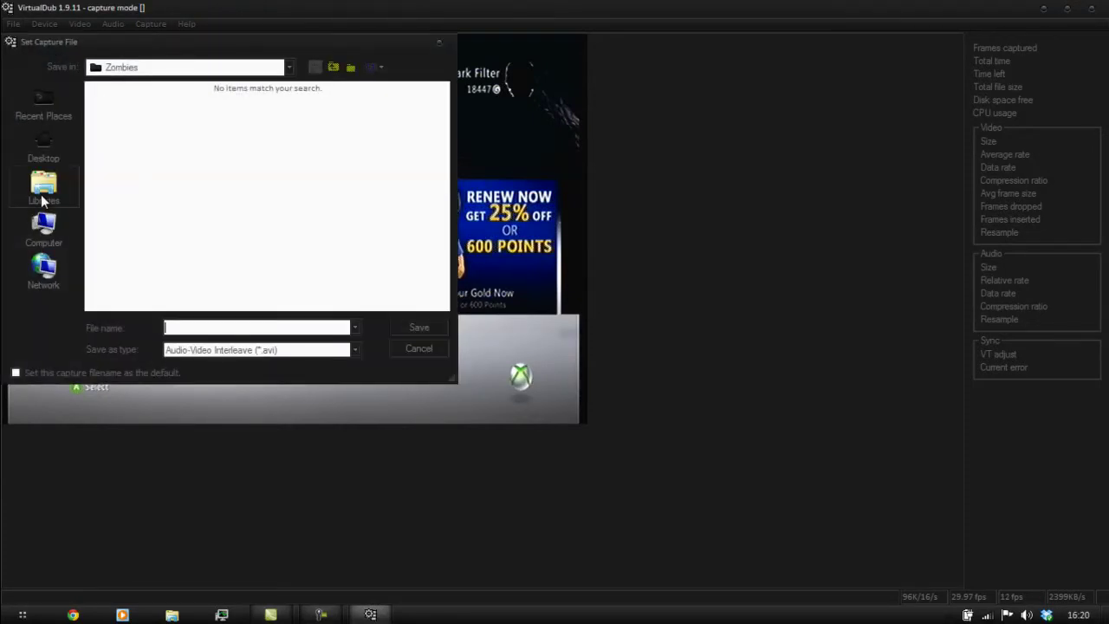
left_click(38, 138)
type("Blah")
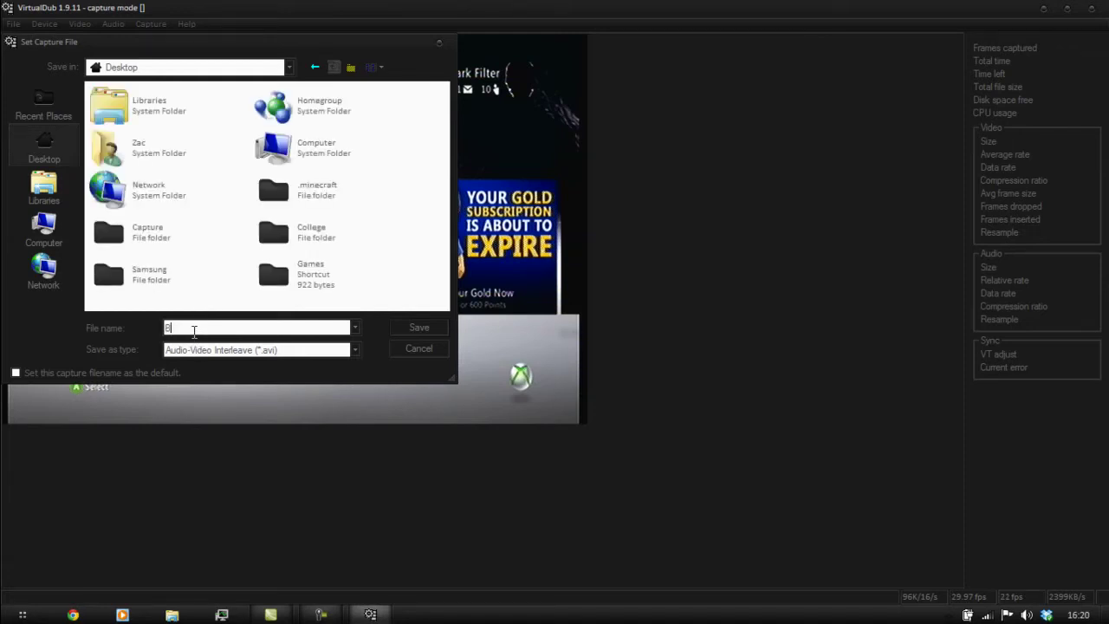
left_click(406, 328)
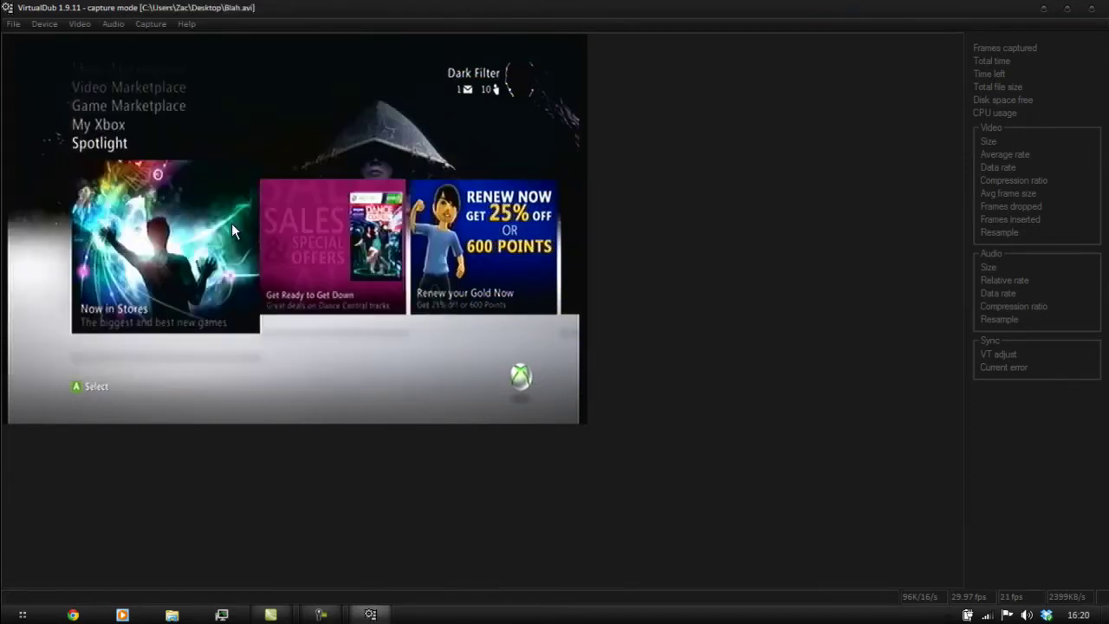
Step: Capture video to Blah.avi and stop after 224 frames with 0 dropped
left_click(149, 25)
left_click(171, 42)
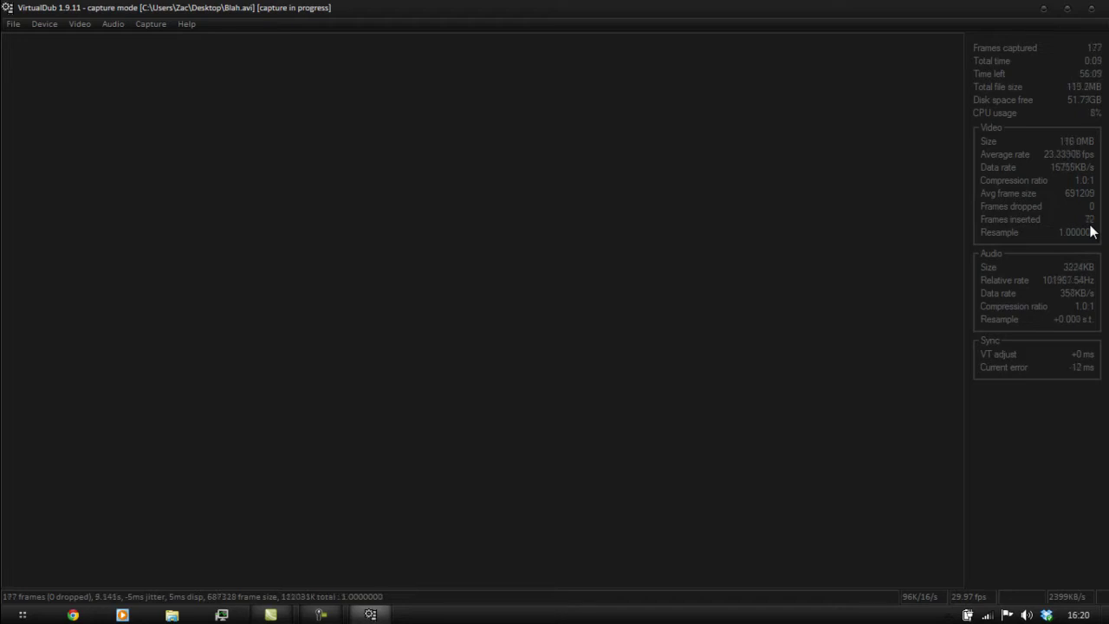
left_click(153, 24)
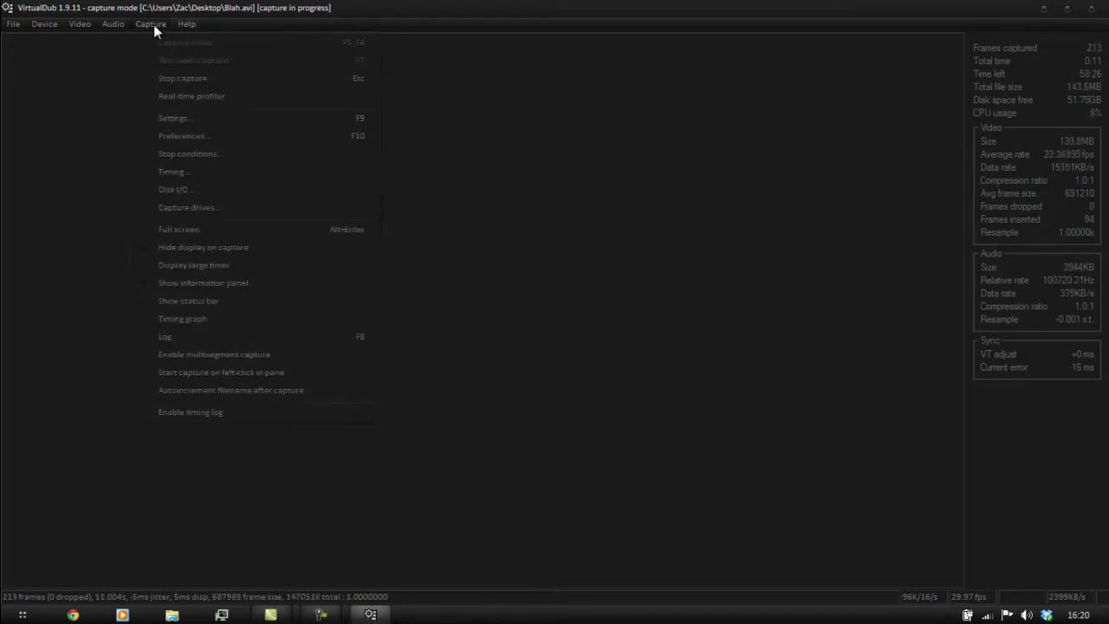
left_click(174, 76)
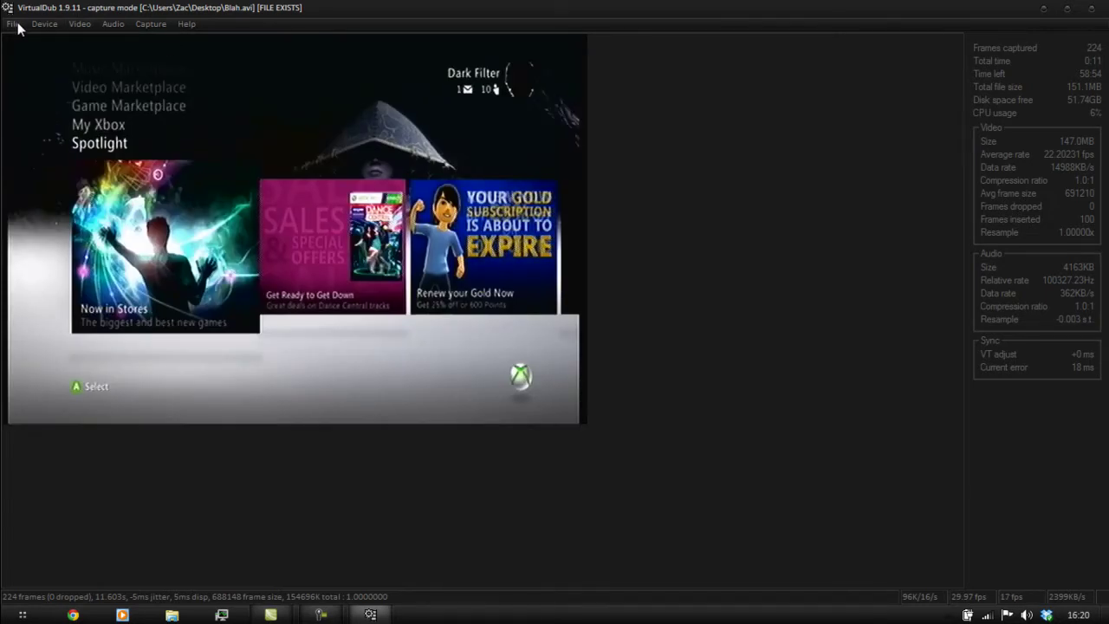
left_click(14, 25)
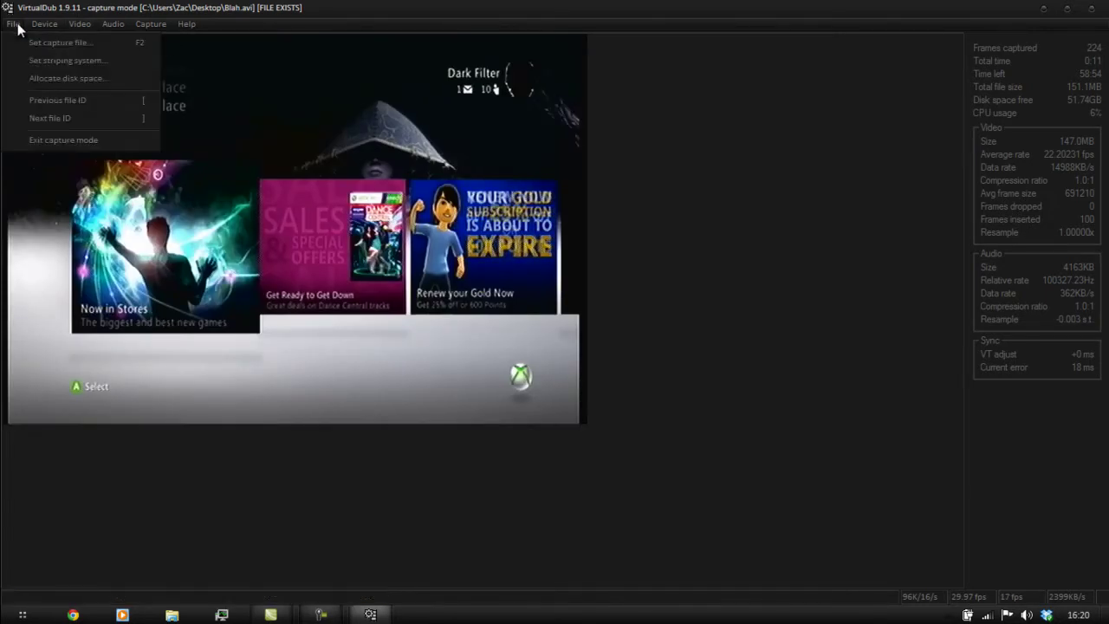
Step: Exit capture mode and open Blah.avi from the Desktop in the editing window
left_click(44, 143)
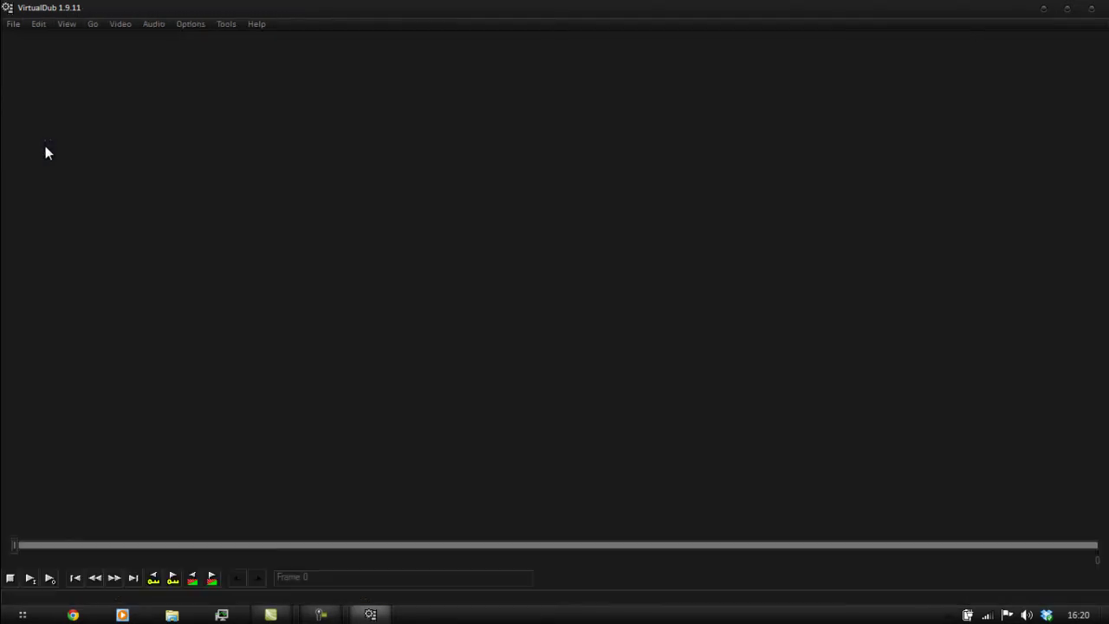
left_click(10, 24)
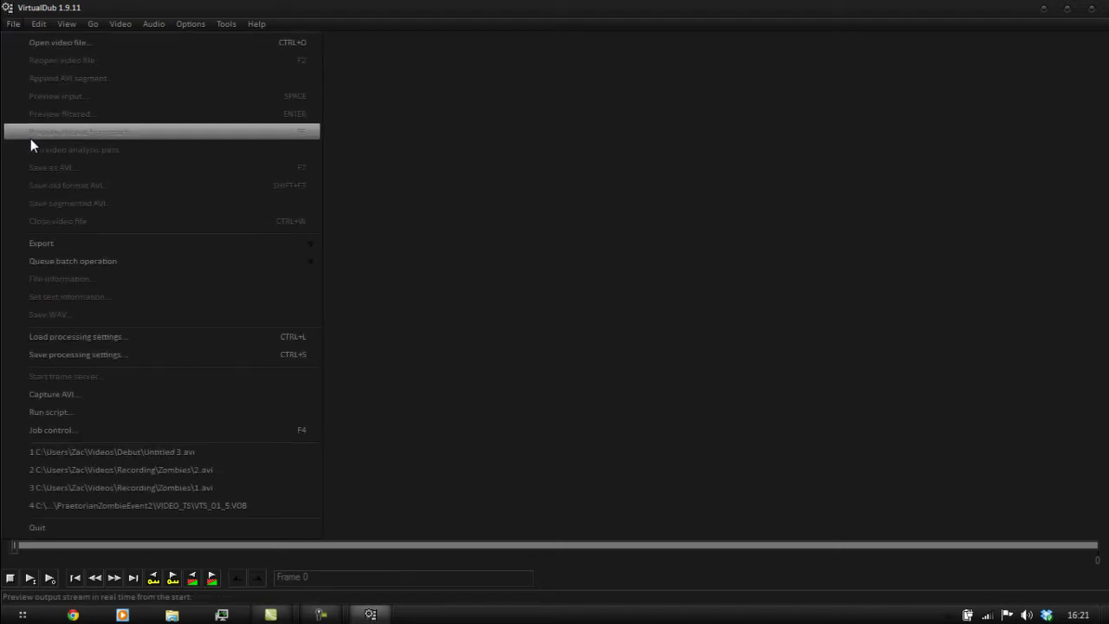
left_click(52, 43)
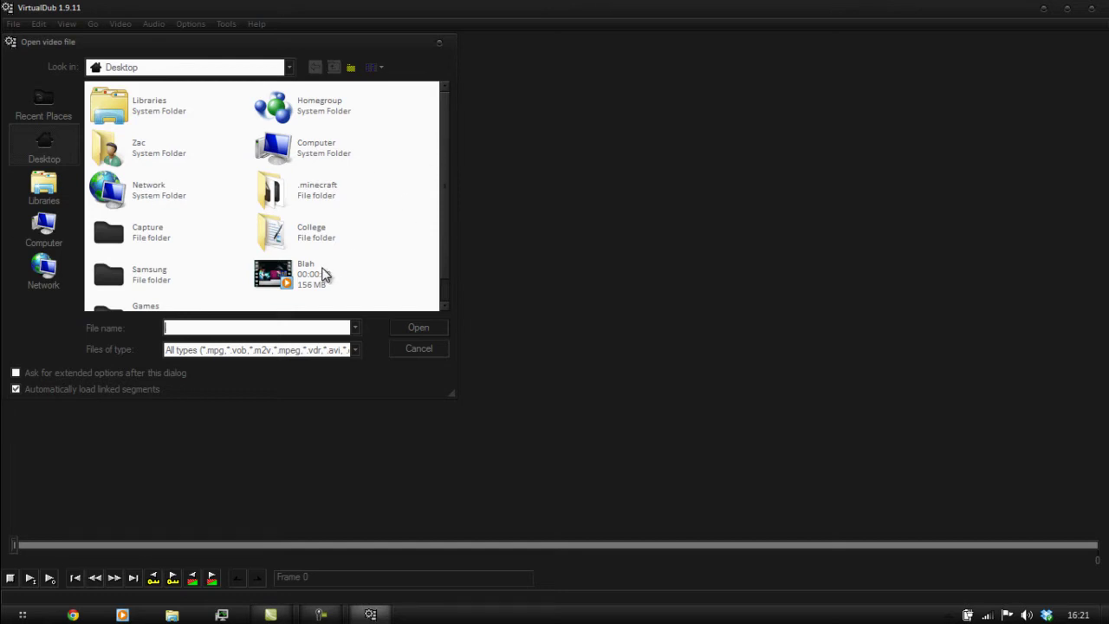
left_click(350, 280)
left_click(413, 324)
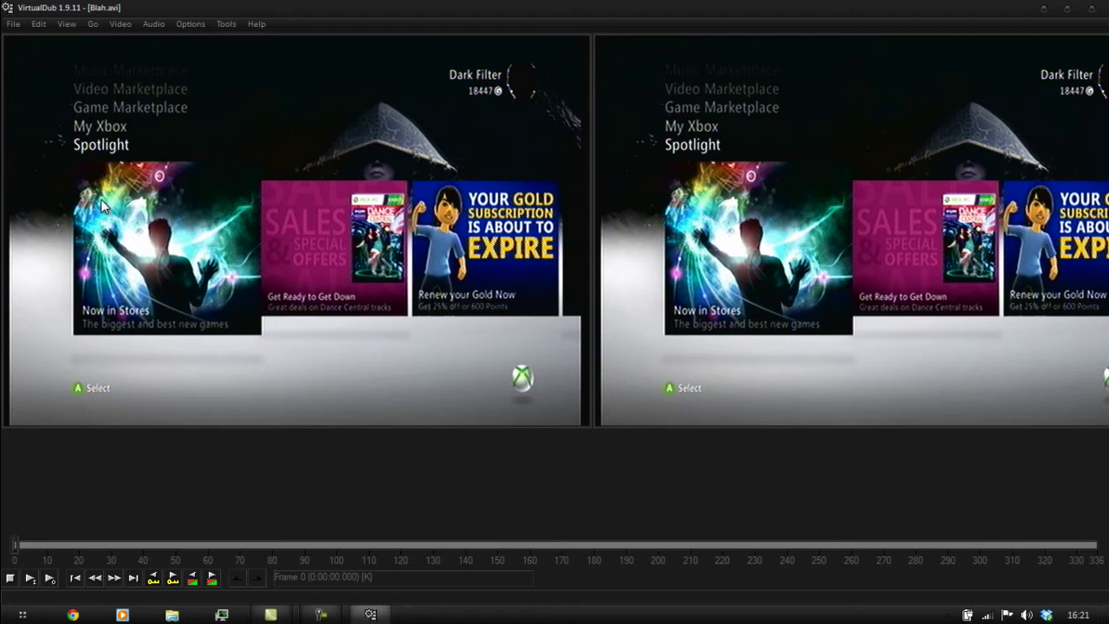
left_click(21, 24)
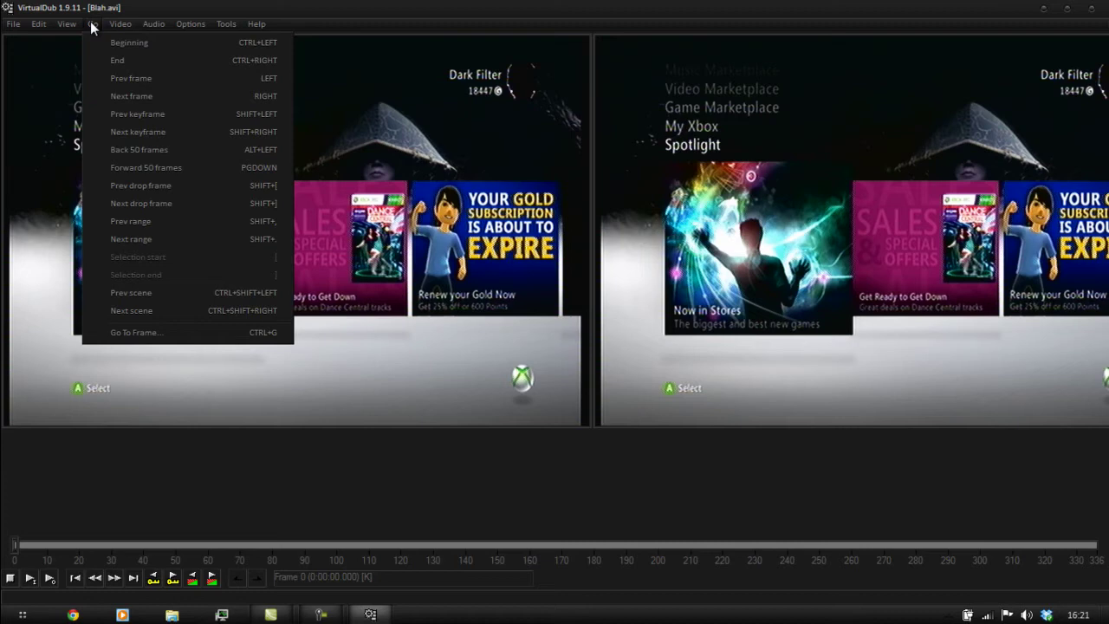
Step: Select Xvid MPEG-4 Codec, accept its single-pass 3.70 quantizer configuration, and confirm
mouse_move(119, 21)
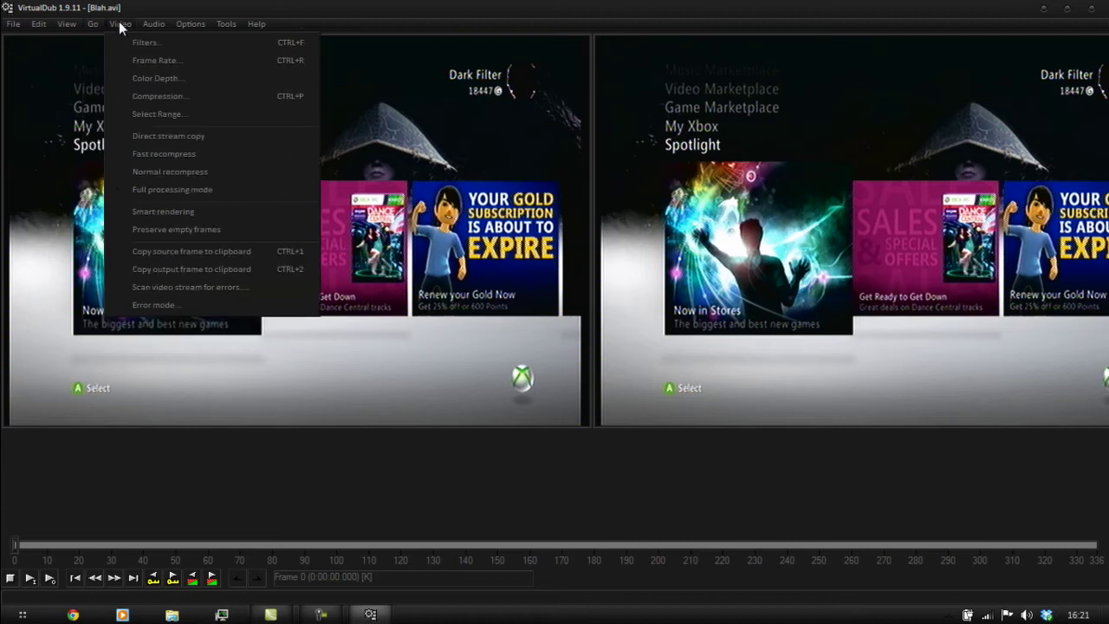
left_click(141, 97)
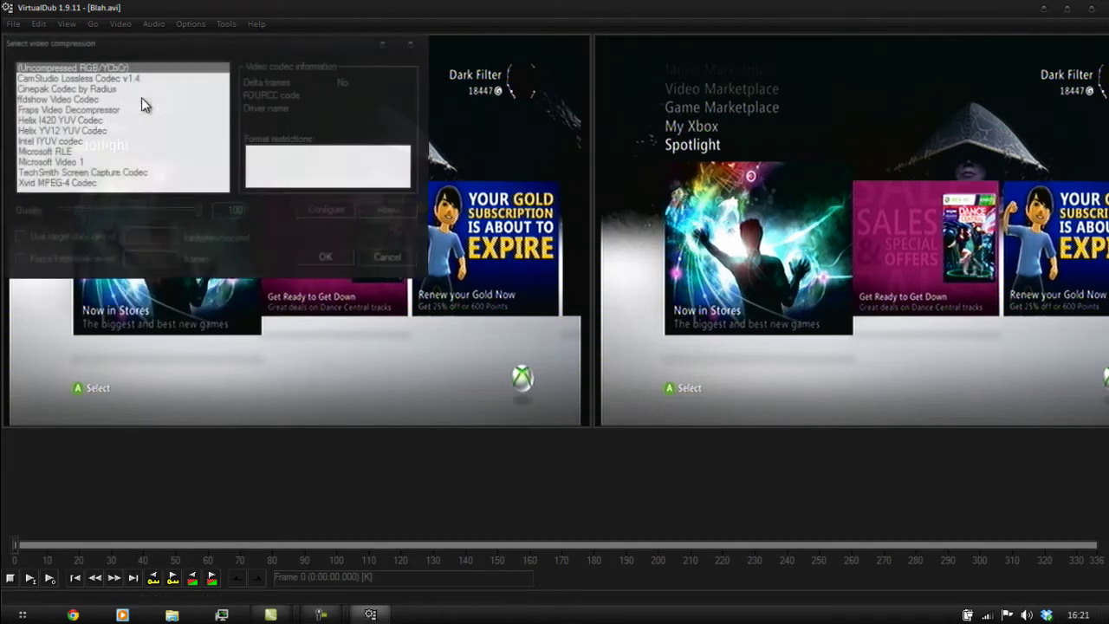
left_click(68, 183)
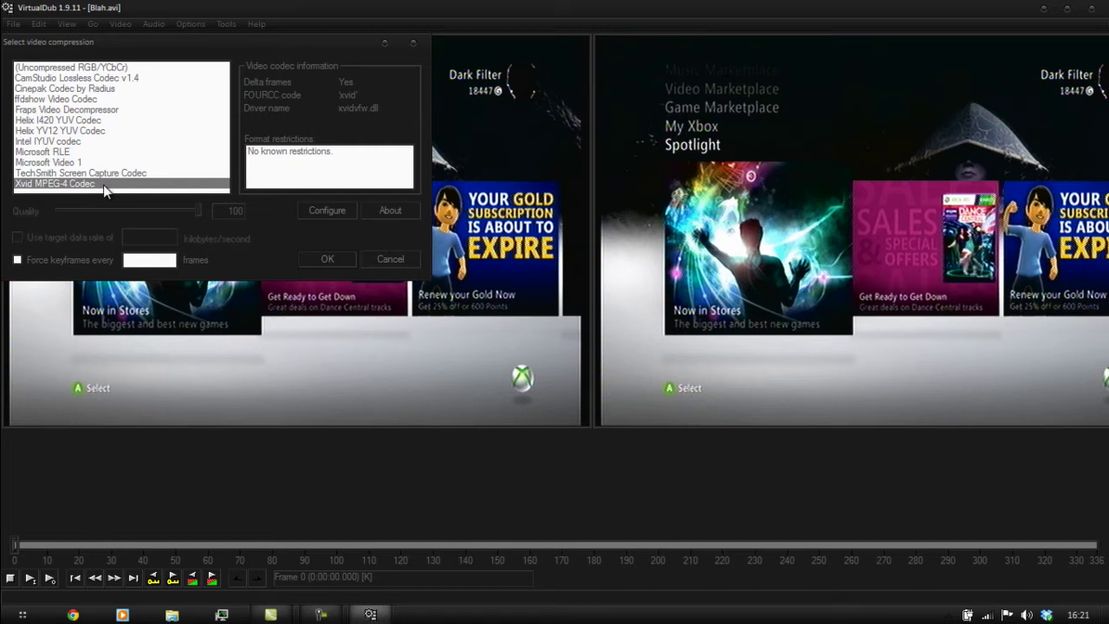
left_click(304, 208)
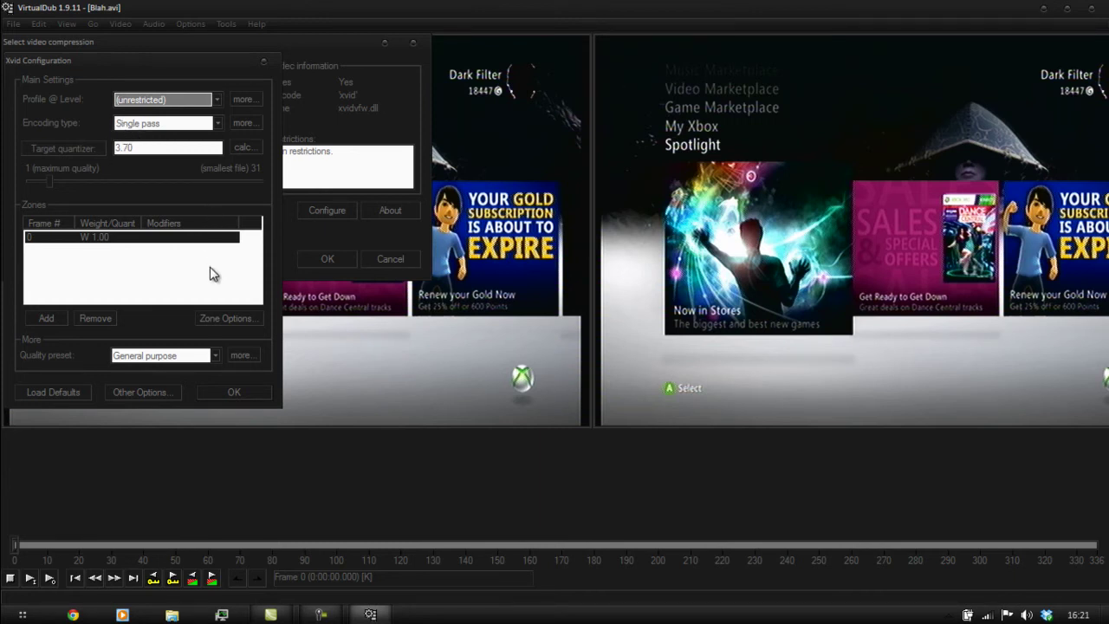
left_click(245, 395)
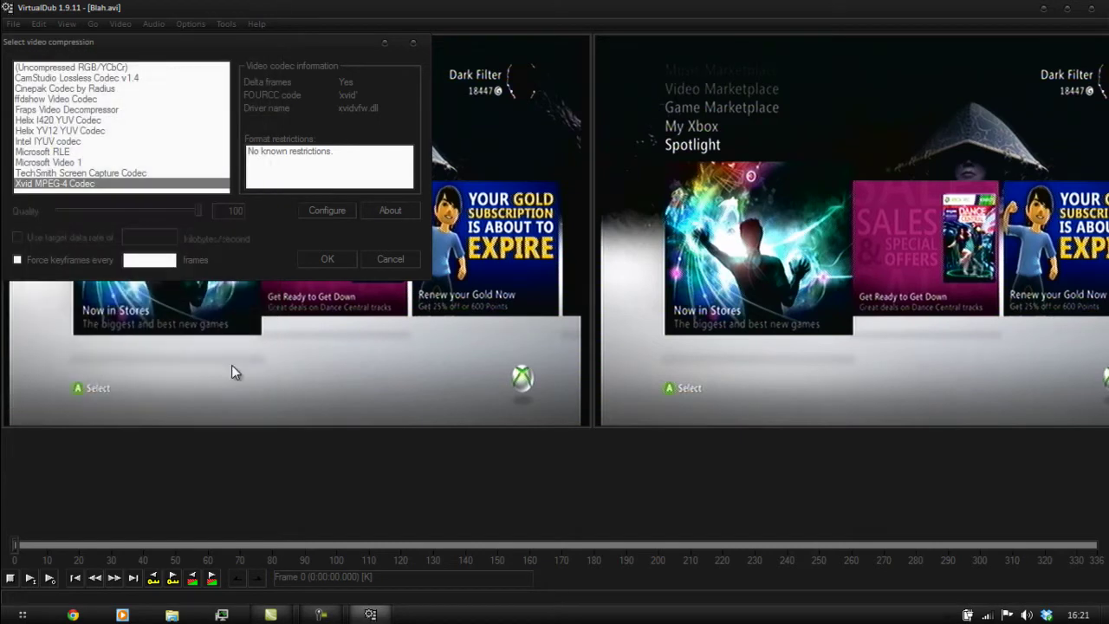
left_click(314, 260)
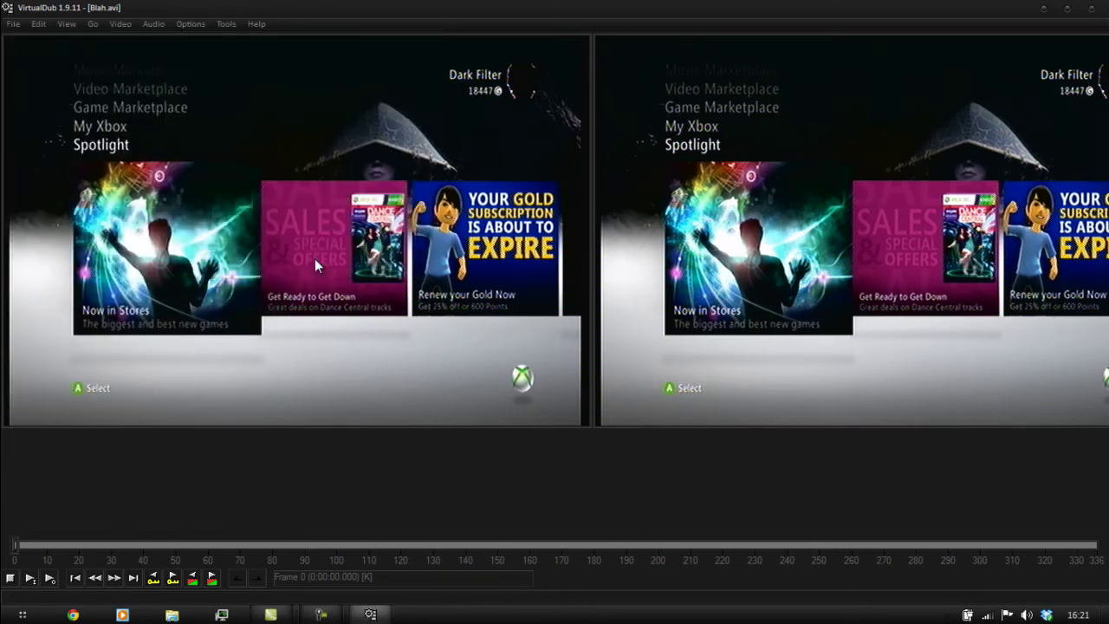
Step: From Video > Filters, open the Add Filter list and select smart deinterlace (2.8 beta 1)
left_click(128, 28)
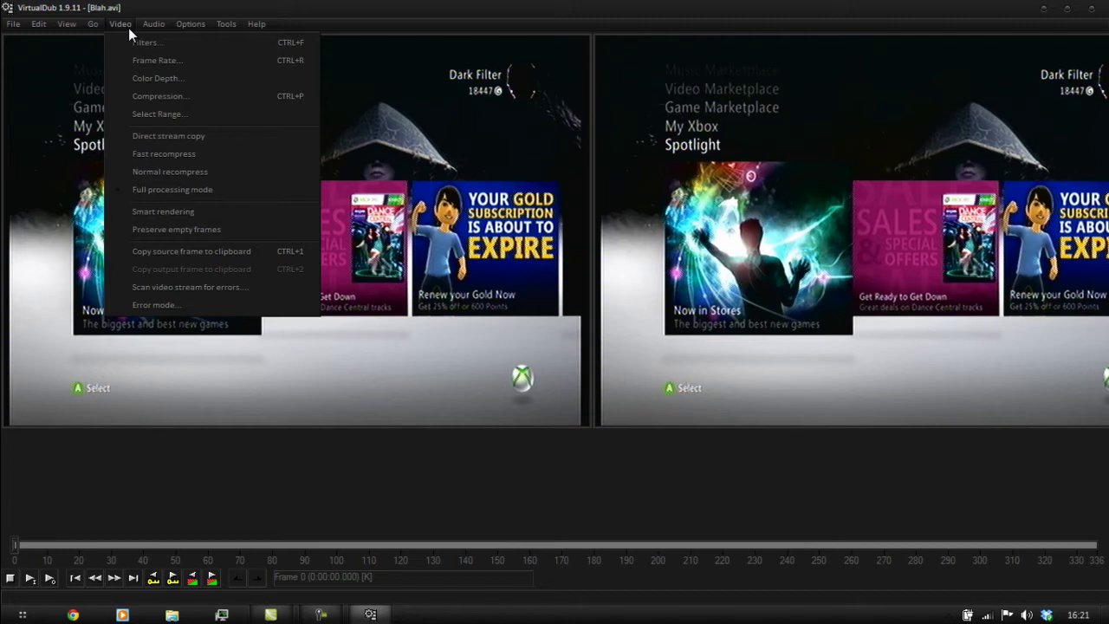
left_click(133, 42)
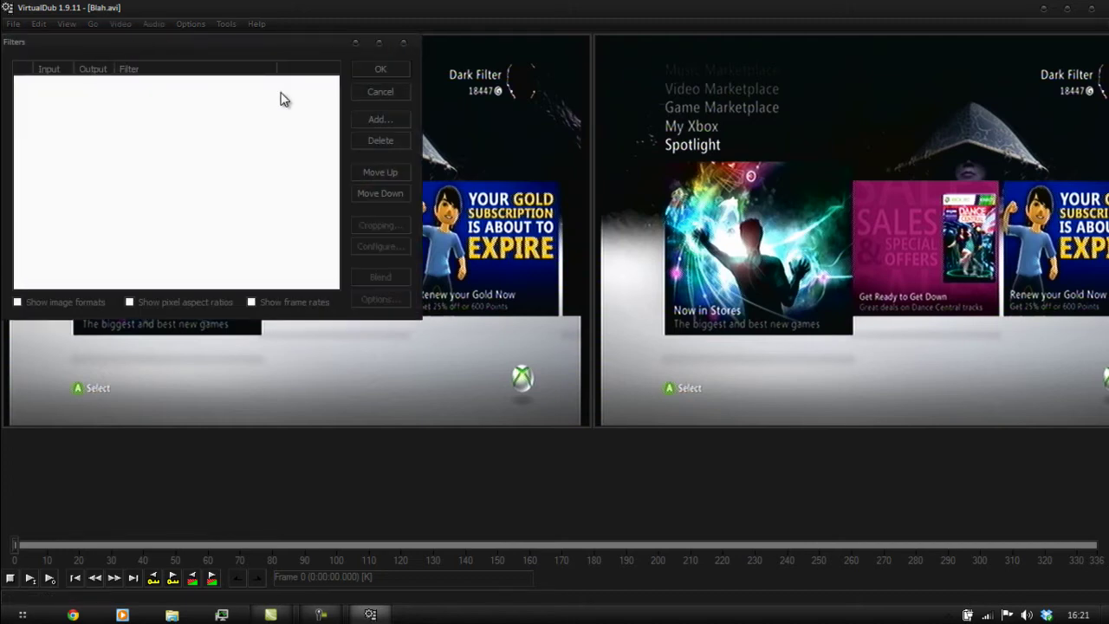
left_click(378, 119)
left_click_drag(321, 110, 303, 218)
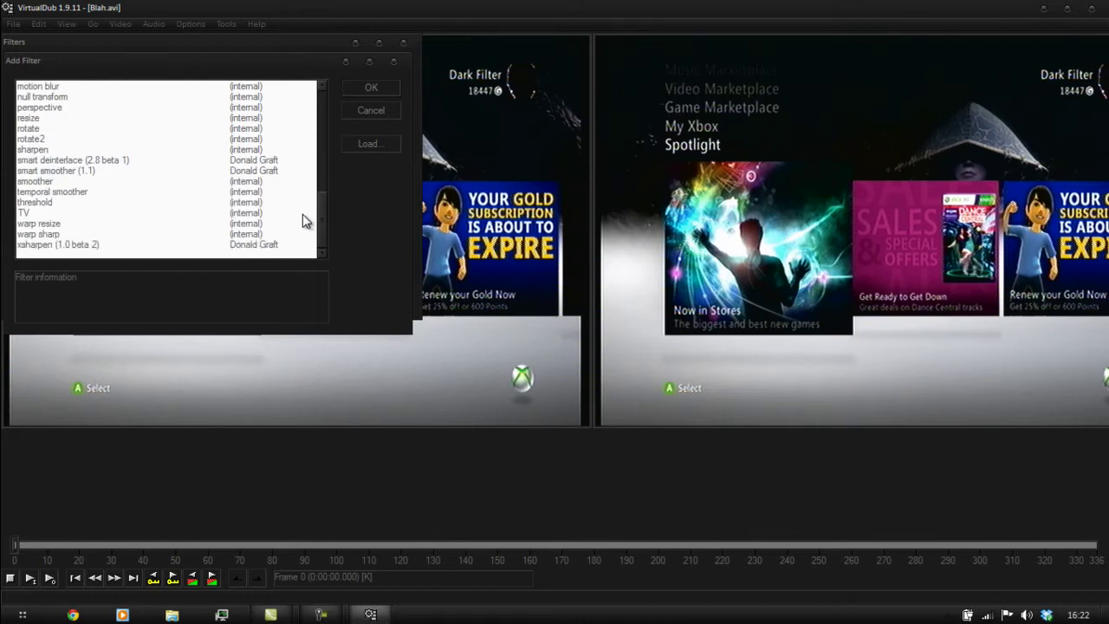
left_click(98, 163)
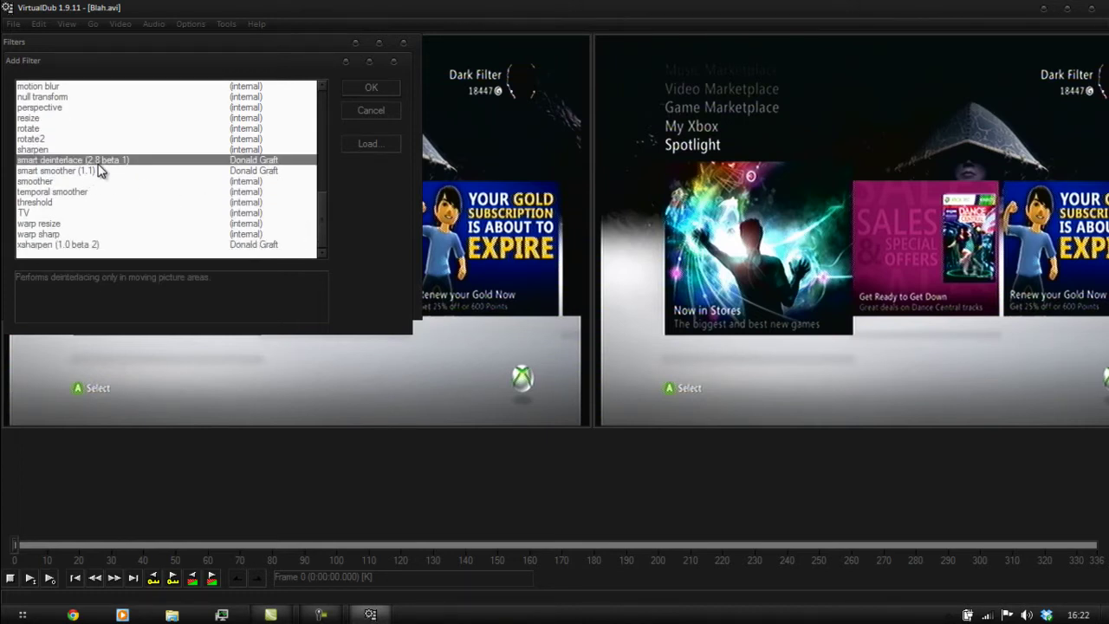